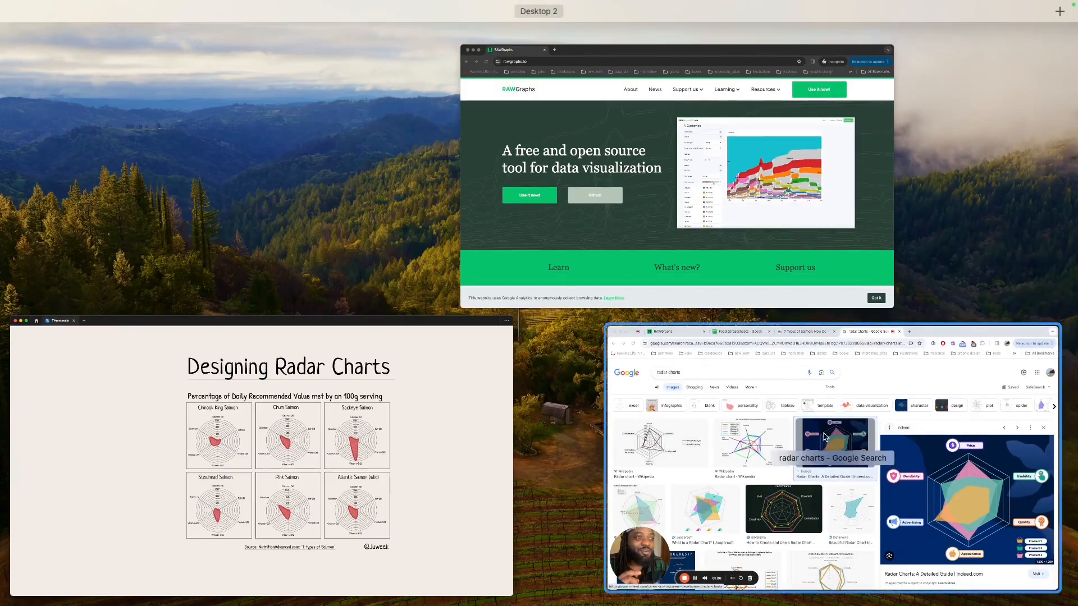
Browse the radar chart image results and examine the R Graph Gallery and ChartExpo examples up close
{"action": "scroll", "coordinate": [589, 275], "scroll_direction": "down", "scroll_amount": 3}
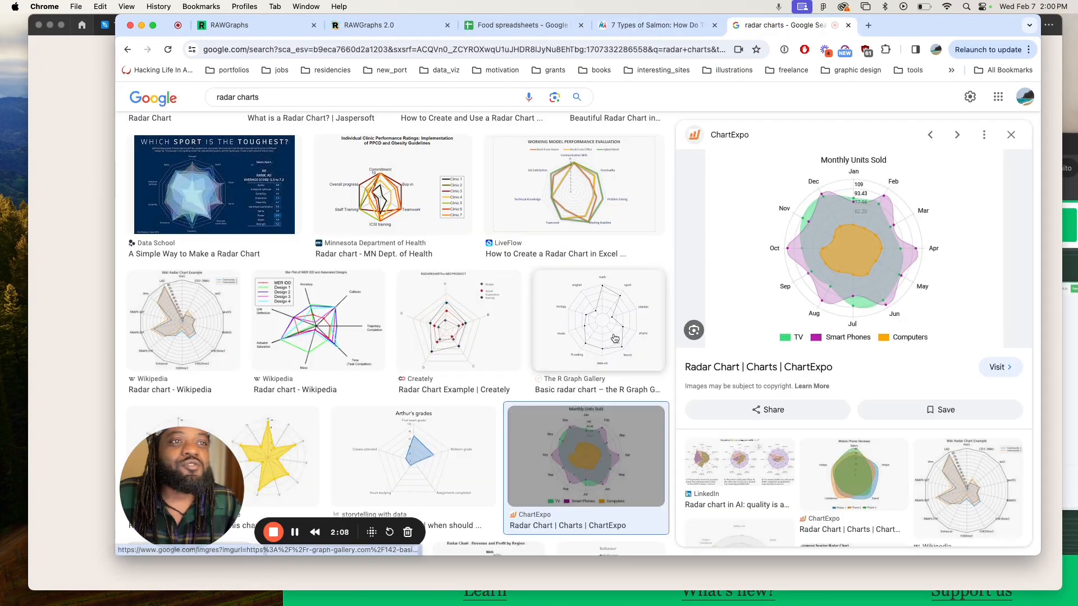
{"action": "left_click", "coordinate": [599, 323]}
{"action": "scroll", "coordinate": [873, 261], "scroll_direction": "up", "scroll_amount": 5}
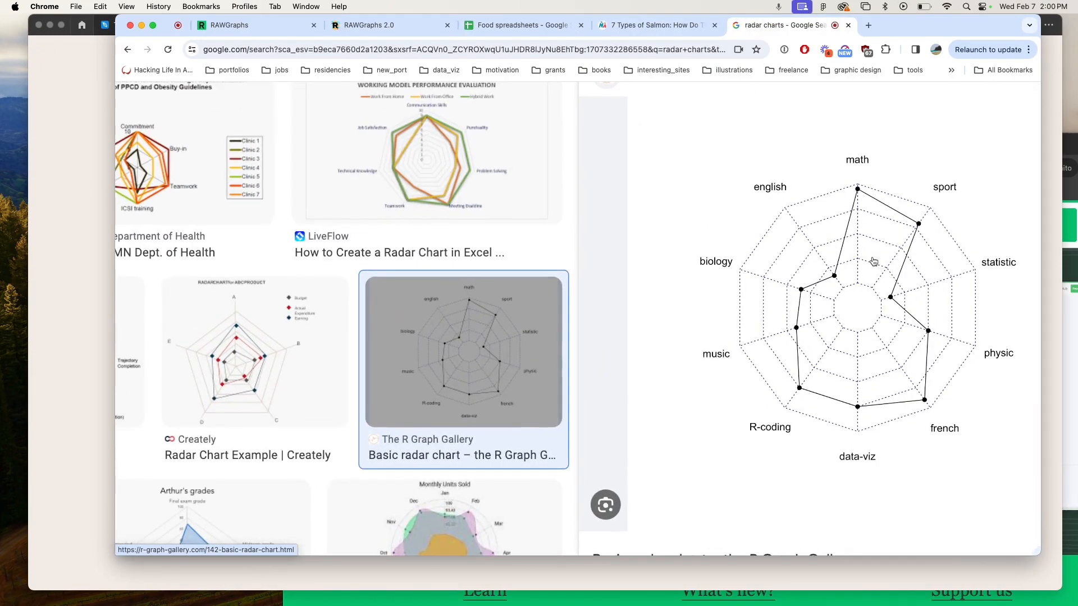
{"action": "scroll", "coordinate": [831, 264], "scroll_direction": "right", "scroll_amount": 2}
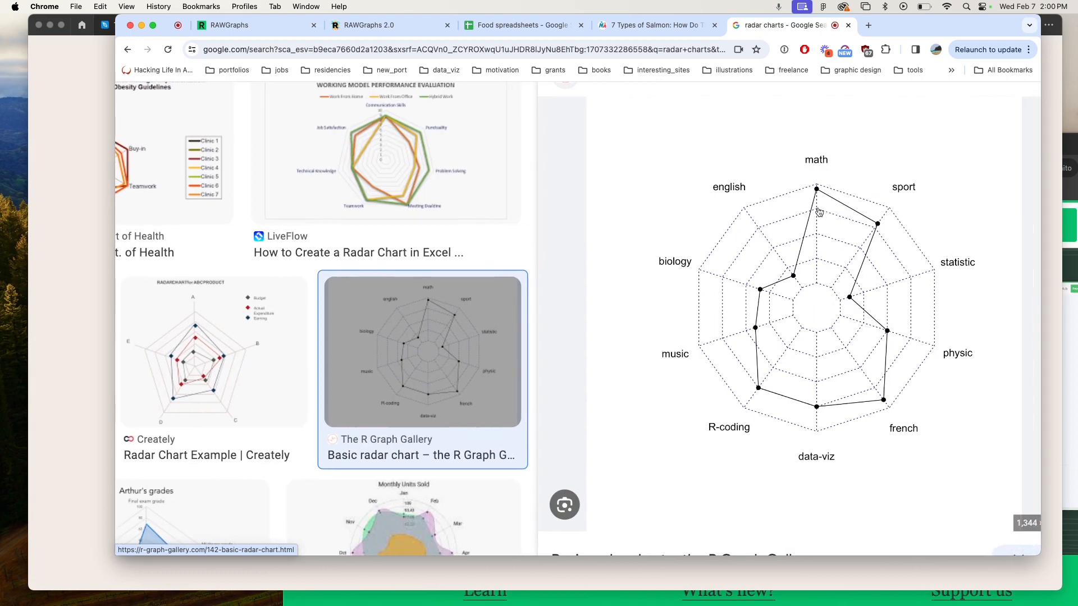
{"action": "scroll", "coordinate": [805, 269], "scroll_direction": "down", "scroll_amount": 5}
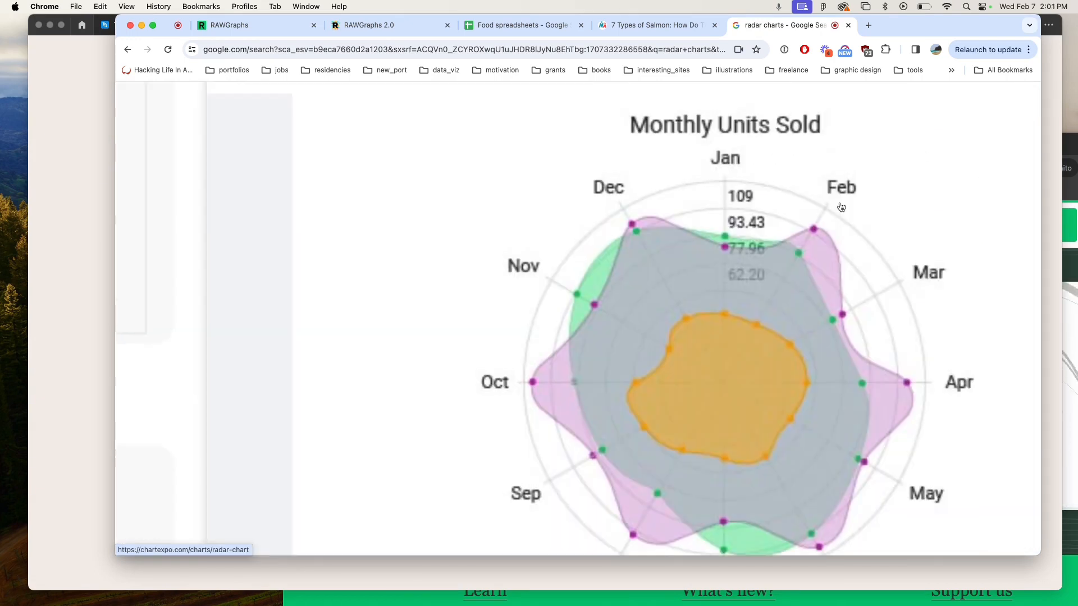
{"action": "scroll", "coordinate": [842, 208], "scroll_direction": "down", "scroll_amount": 1}
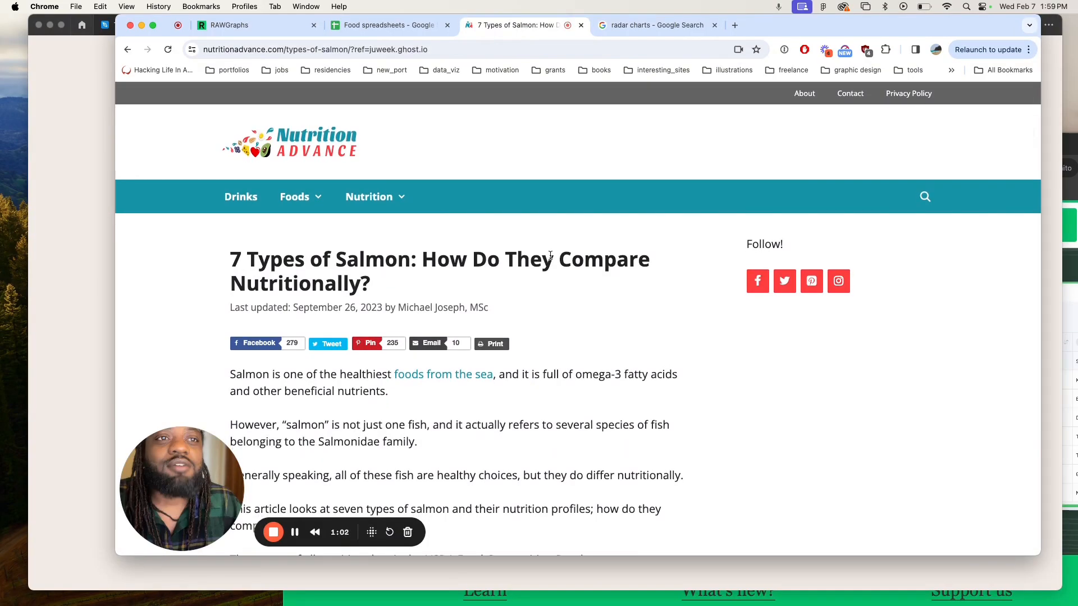
Read through the calorie, nutrient and vitamin tables in the Nutrition Advance article on types of salmon
{"action": "left_click_drag", "start_coordinate": [561, 318], "coordinate": [558, 337]}
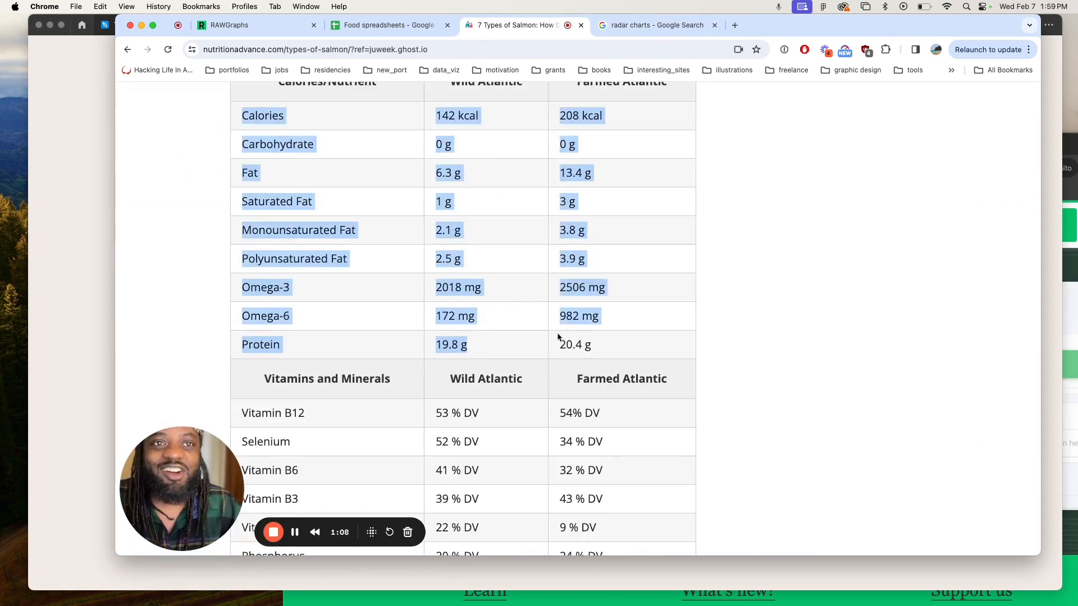
{"action": "scroll", "coordinate": [558, 337], "scroll_direction": "down", "scroll_amount": 7}
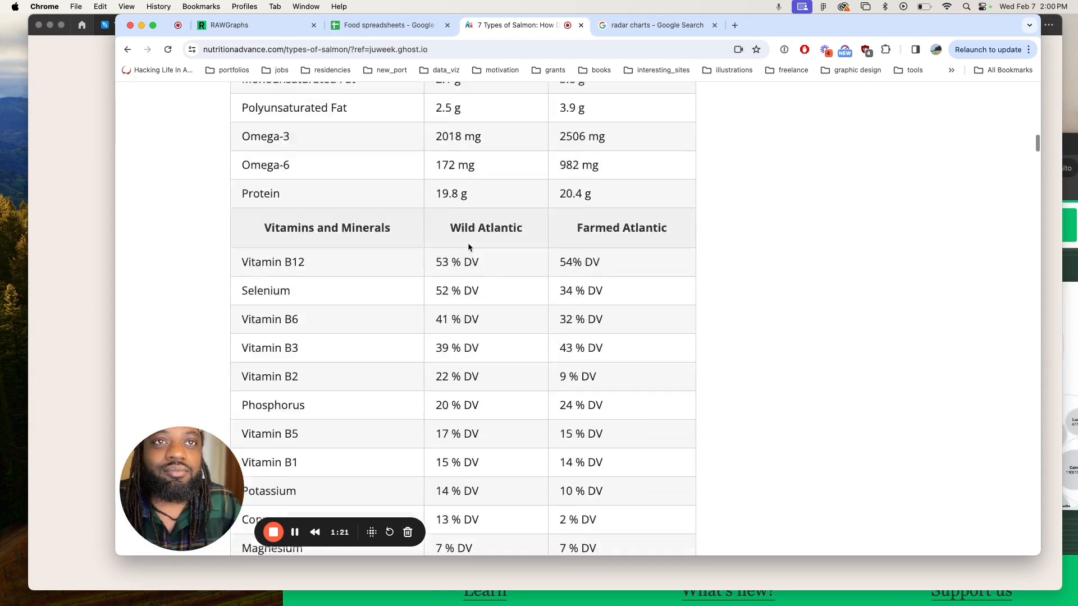
{"action": "scroll", "coordinate": [468, 246], "scroll_direction": "down", "scroll_amount": 15}
{"action": "scroll", "coordinate": [469, 247], "scroll_direction": "down", "scroll_amount": 10}
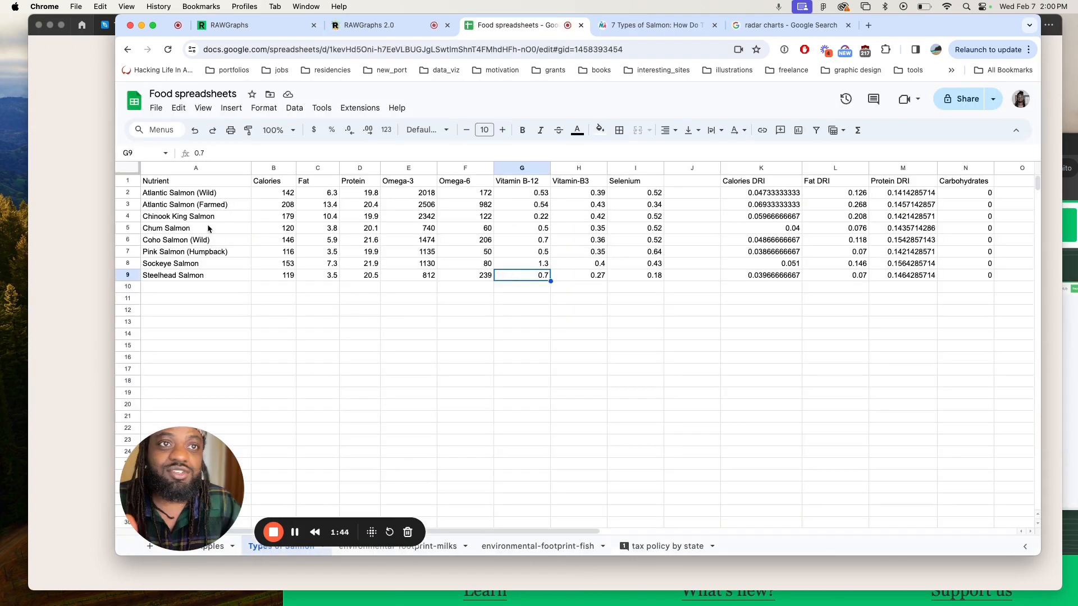
Look over the calorie, fat, protein and Vitamin B-12 values for each salmon type in the Food spreadsheets file
{"action": "left_click", "coordinate": [536, 241]}
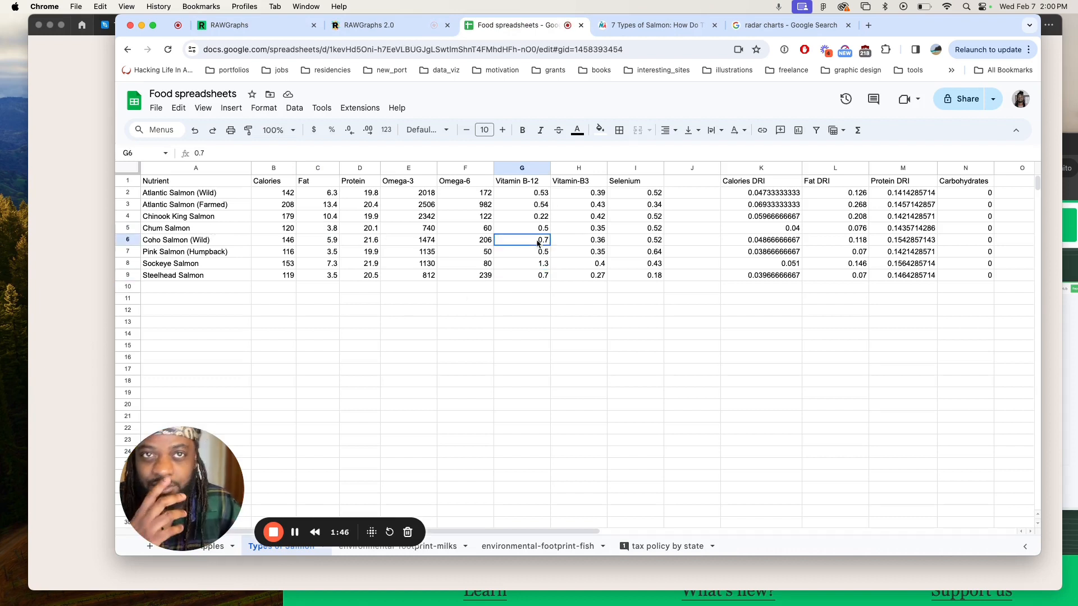
{"action": "left_click", "coordinate": [265, 191]}
{"action": "left_click", "coordinate": [314, 194]}
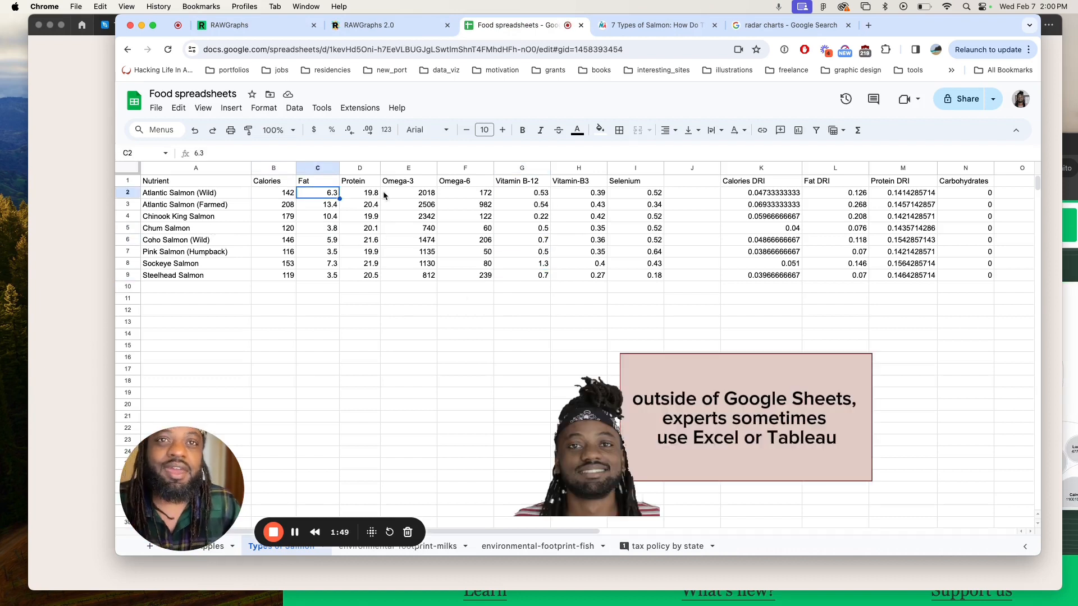
{"action": "left_click", "coordinate": [386, 196]}
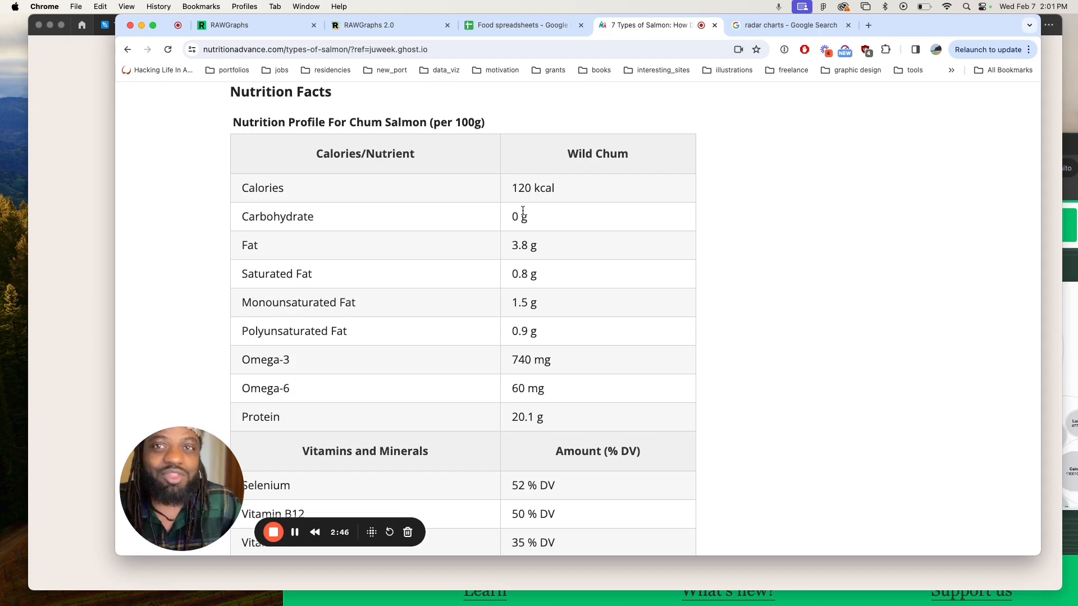
Examine the calories, nutrients and vitamin percentages in the article's chum salmon nutrition profile
{"action": "left_click_drag", "start_coordinate": [511, 188], "coordinate": [565, 188]}
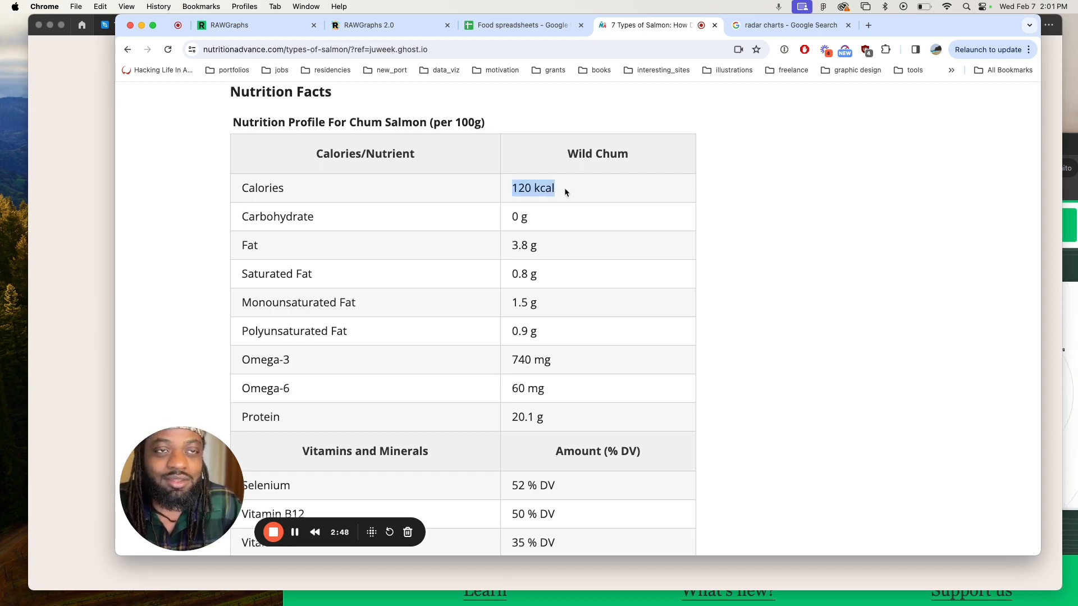
{"action": "left_click", "coordinate": [565, 192]}
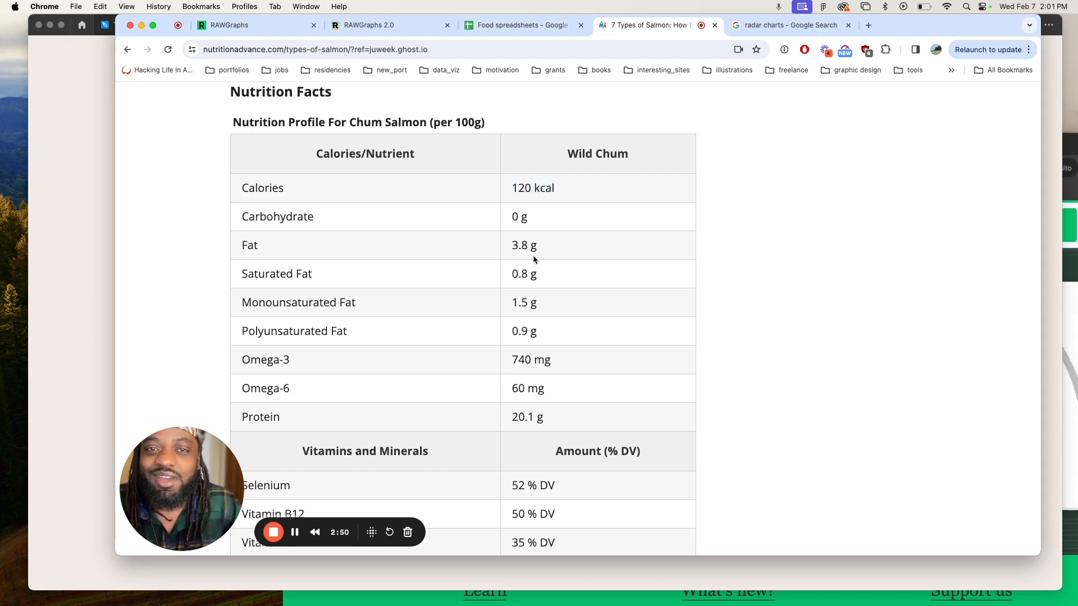
{"action": "scroll", "coordinate": [524, 255], "scroll_direction": "down", "scroll_amount": 5}
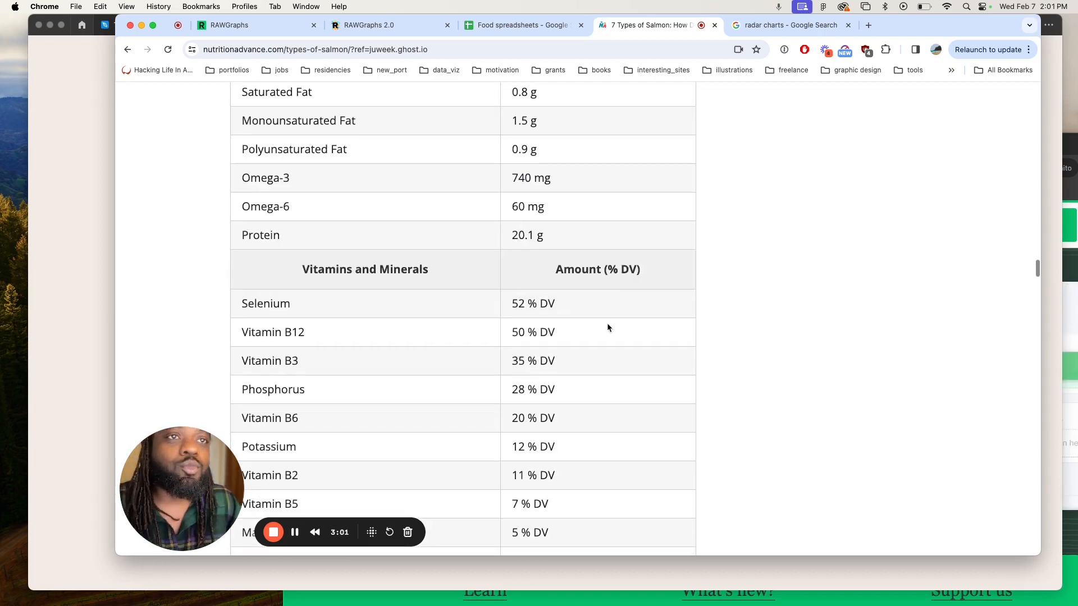
In the Food spreadsheets file, inspect the formulas behind the Calories DRI, Fat DRI and Protein DRI columns
{"action": "left_click", "coordinate": [500, 27]}
{"action": "left_click", "coordinate": [522, 263]}
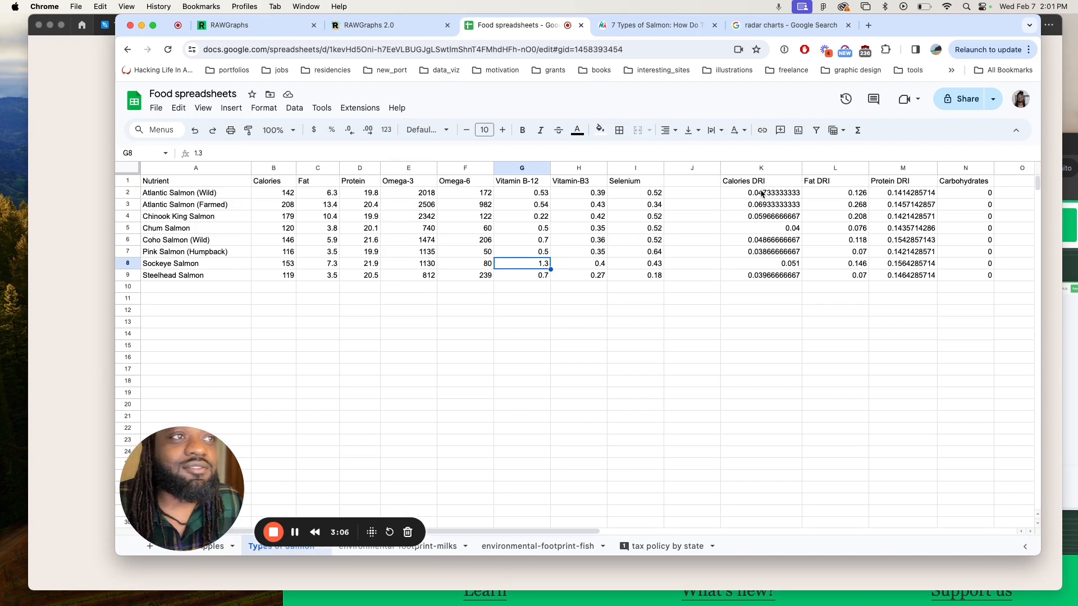
{"action": "left_click", "coordinate": [755, 168]}
{"action": "scroll", "coordinate": [845, 174], "scroll_direction": "right", "scroll_amount": 2}
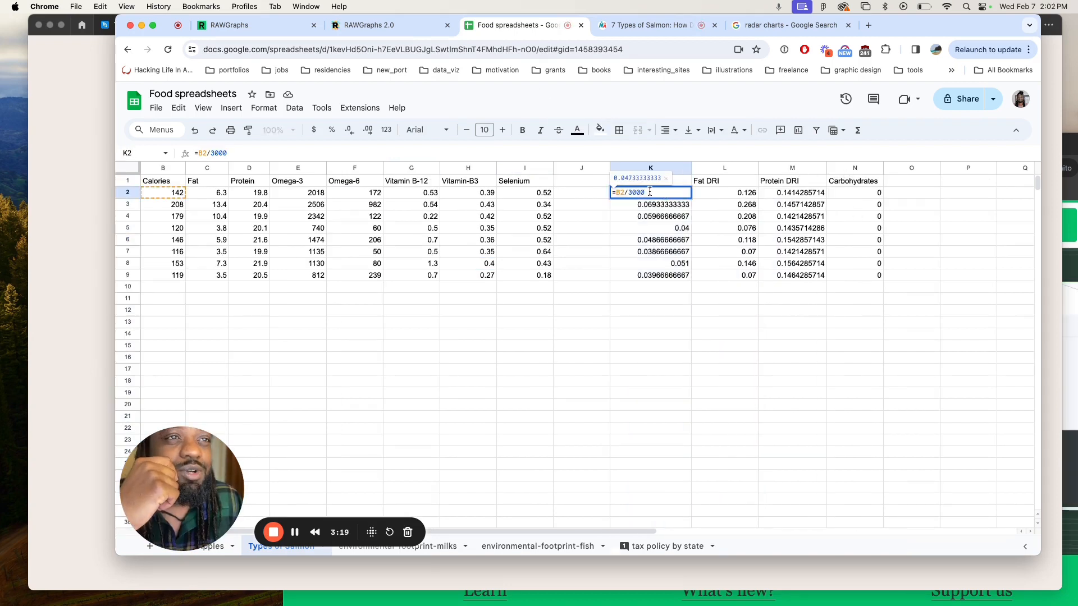
{"action": "key", "text": "Escape"}
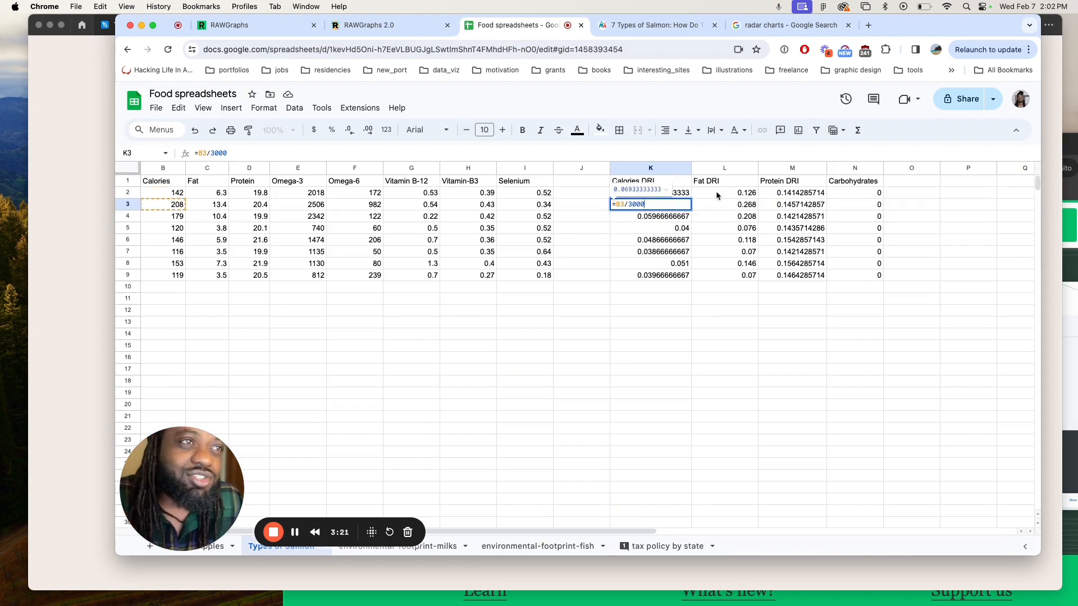
{"action": "double_click", "coordinate": [716, 192]}
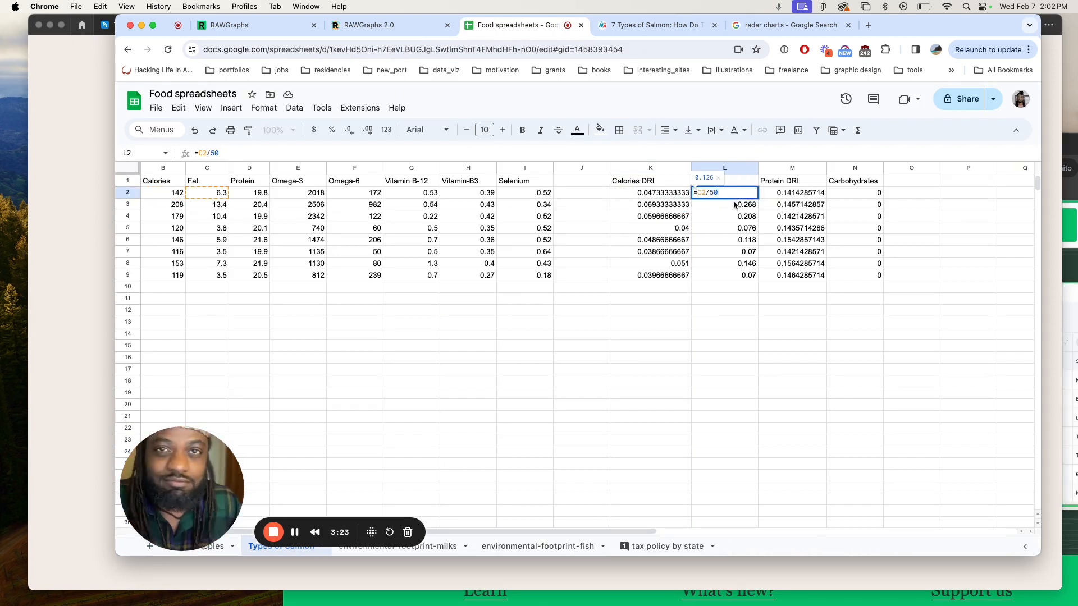
{"action": "key", "text": "Return"}
{"action": "left_click", "coordinate": [802, 206]}
{"action": "left_click", "coordinate": [719, 324]}
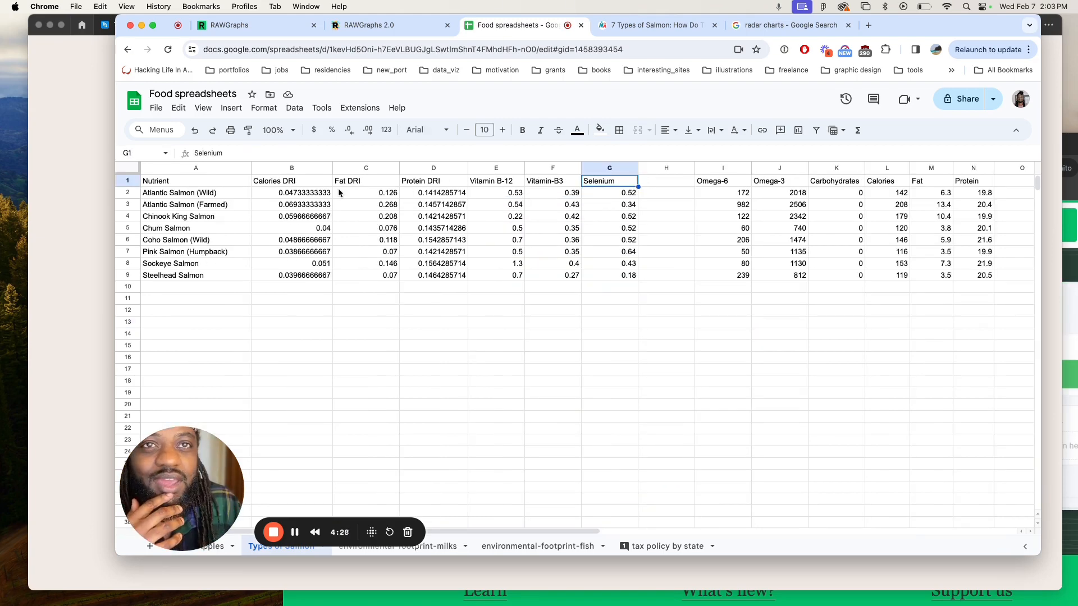
Review the nutrient columns from Calories DRI to Selenium and copy the range B1:G9
{"action": "left_click", "coordinate": [294, 186]}
{"action": "left_click", "coordinate": [361, 187]}
{"action": "left_click", "coordinate": [441, 187]}
{"action": "left_click", "coordinate": [508, 186]}
{"action": "left_click", "coordinate": [550, 184]}
{"action": "left_click", "coordinate": [596, 187]}
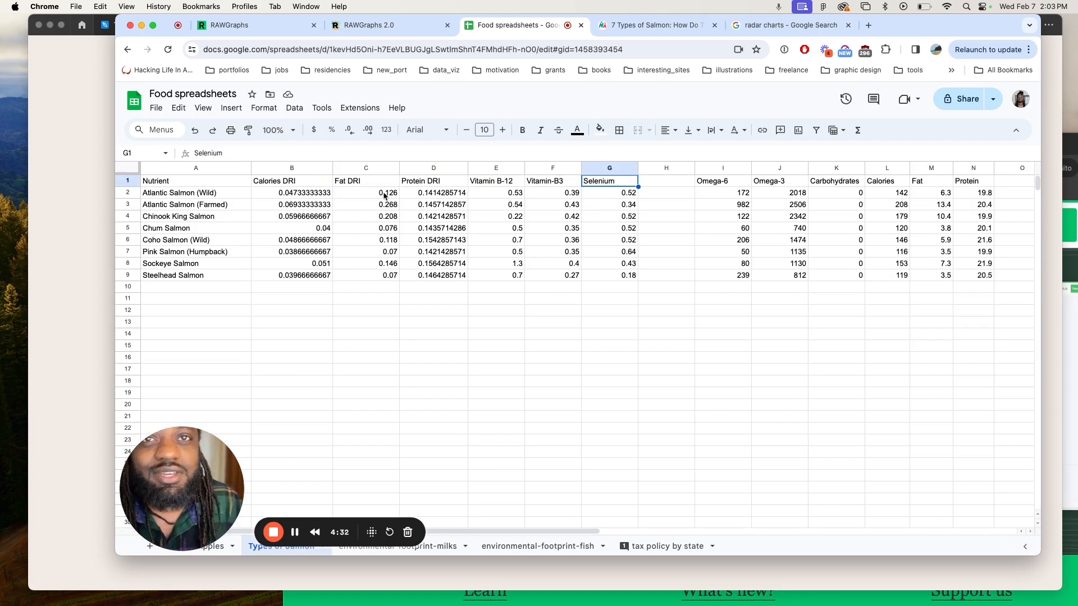
{"action": "left_click_drag", "start_coordinate": [301, 179], "coordinate": [598, 280]}
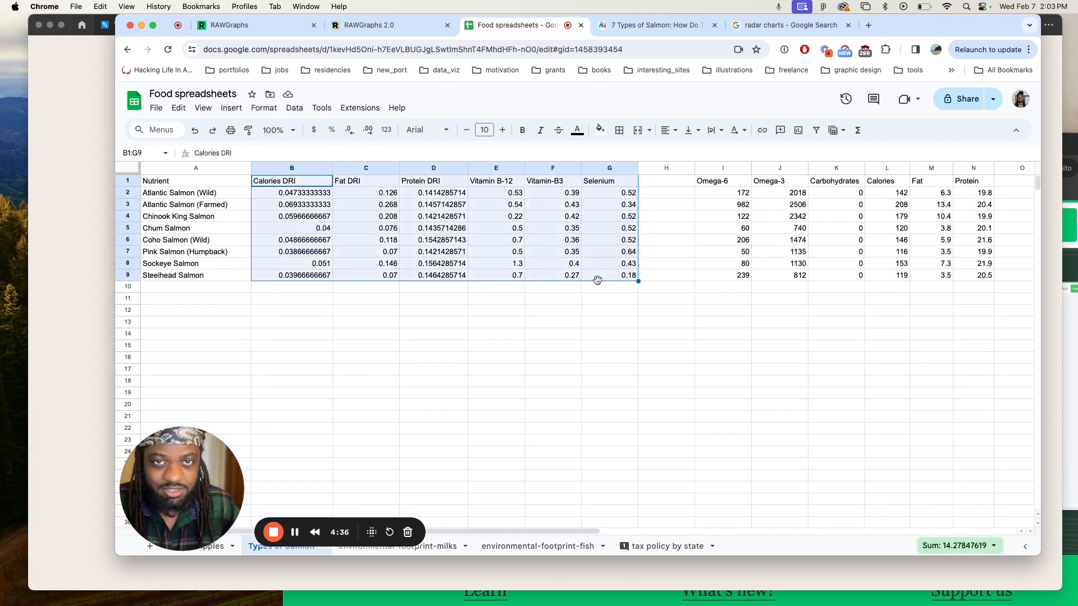
{"action": "key", "text": "super+c"}
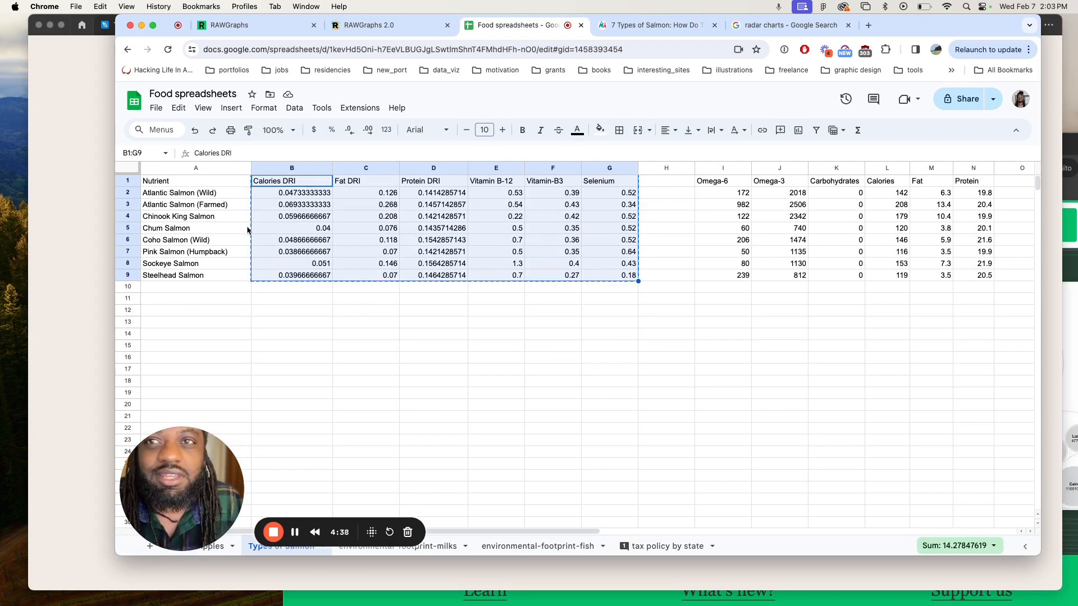
Rename the header in cell A1 to Fish and copy the range A1:G9
{"action": "left_click", "coordinate": [199, 218]}
{"action": "left_click", "coordinate": [196, 183]}
{"action": "type", "text": "Fish"}
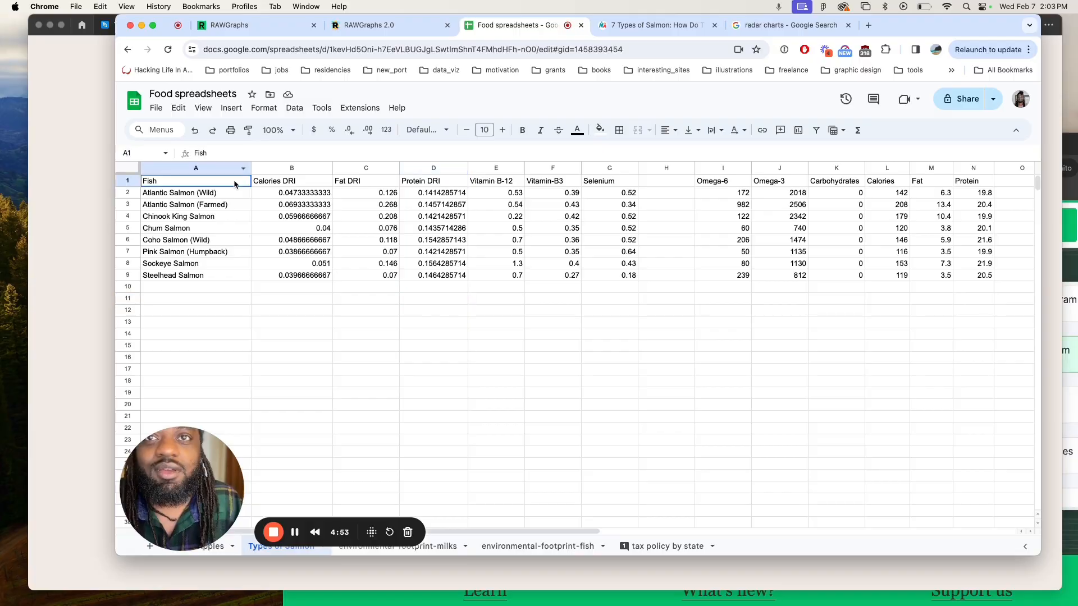
{"action": "left_click", "coordinate": [615, 275], "text": "shift"}
{"action": "key", "text": "super+c"}
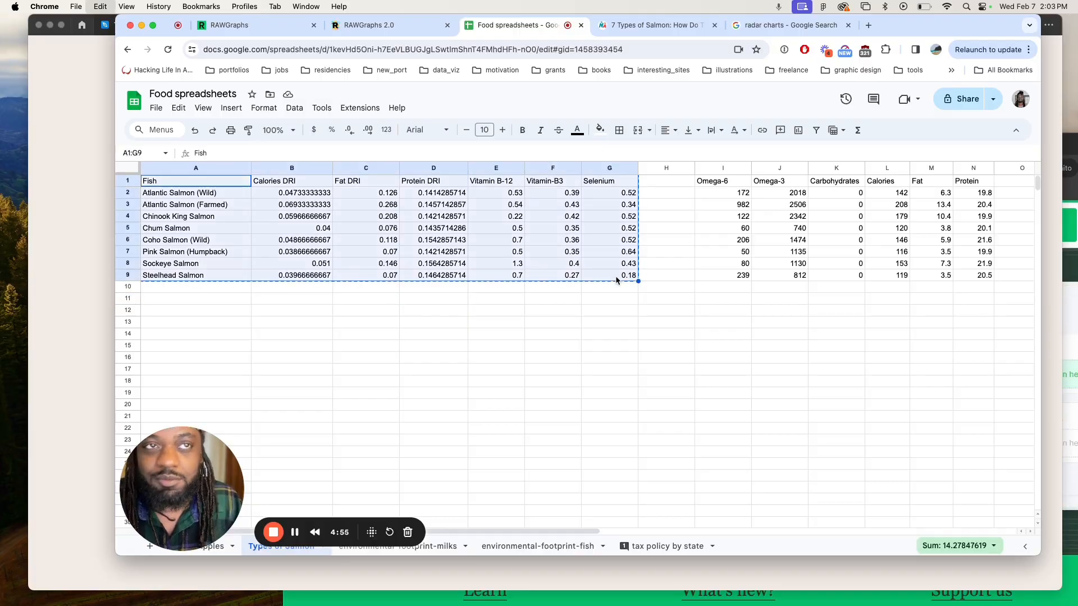
Launch the RAWGraphs 2.0 app from the RAWGraphs website and paste in the copied salmon table as its data
{"action": "left_click", "coordinate": [261, 29]}
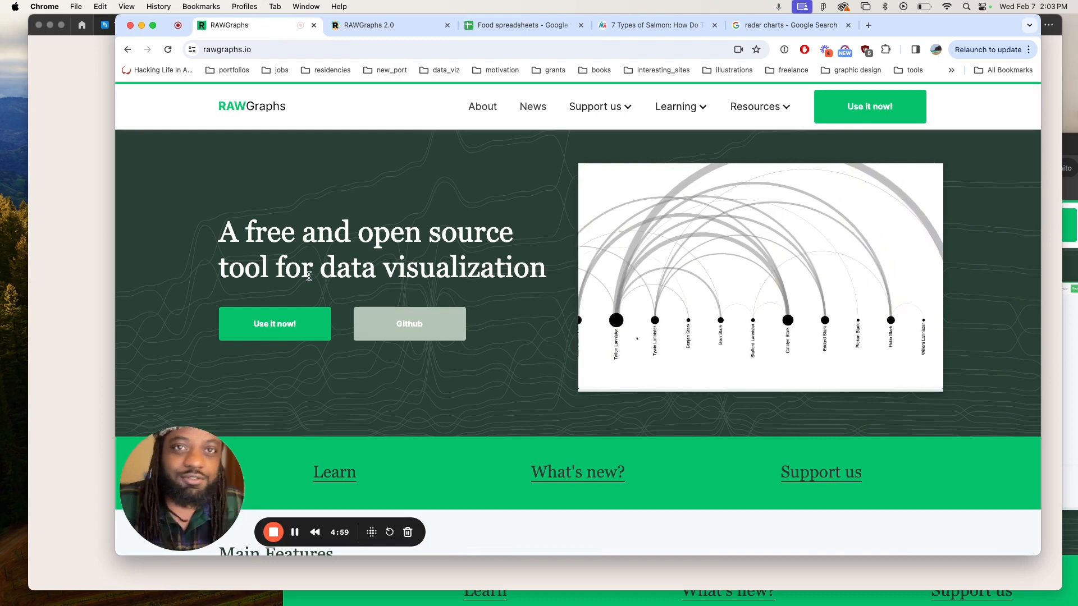
{"action": "left_click", "coordinate": [304, 324]}
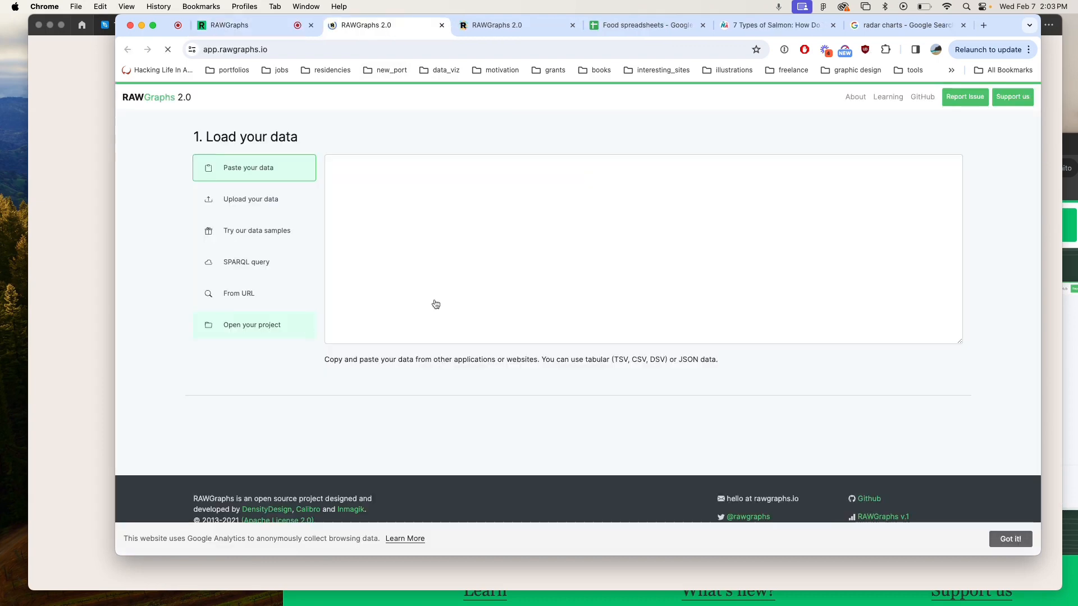
{"action": "left_click", "coordinate": [445, 215]}
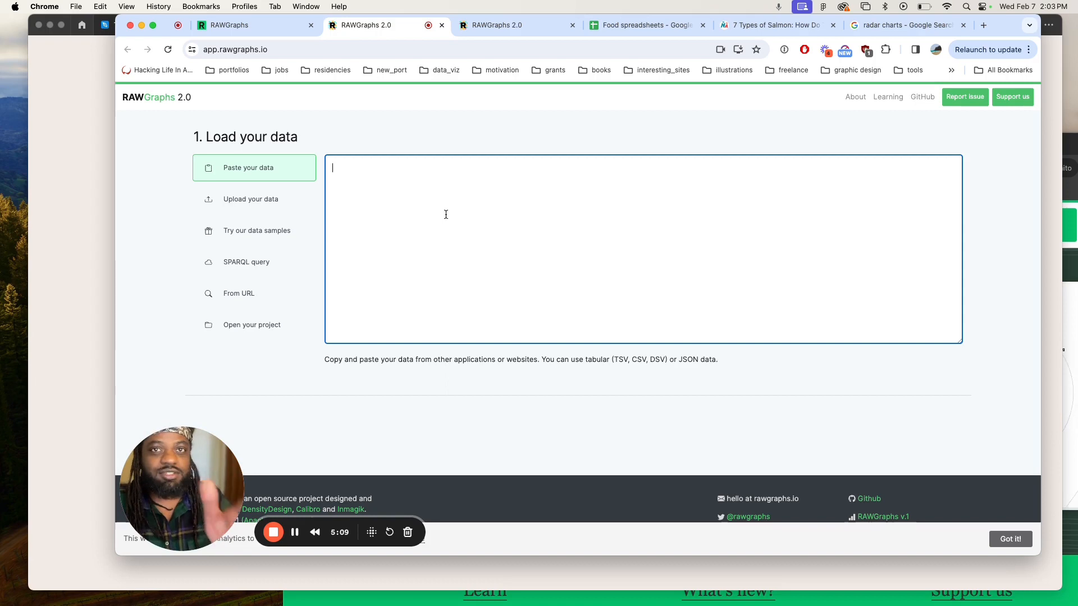
{"action": "key", "text": "super+v"}
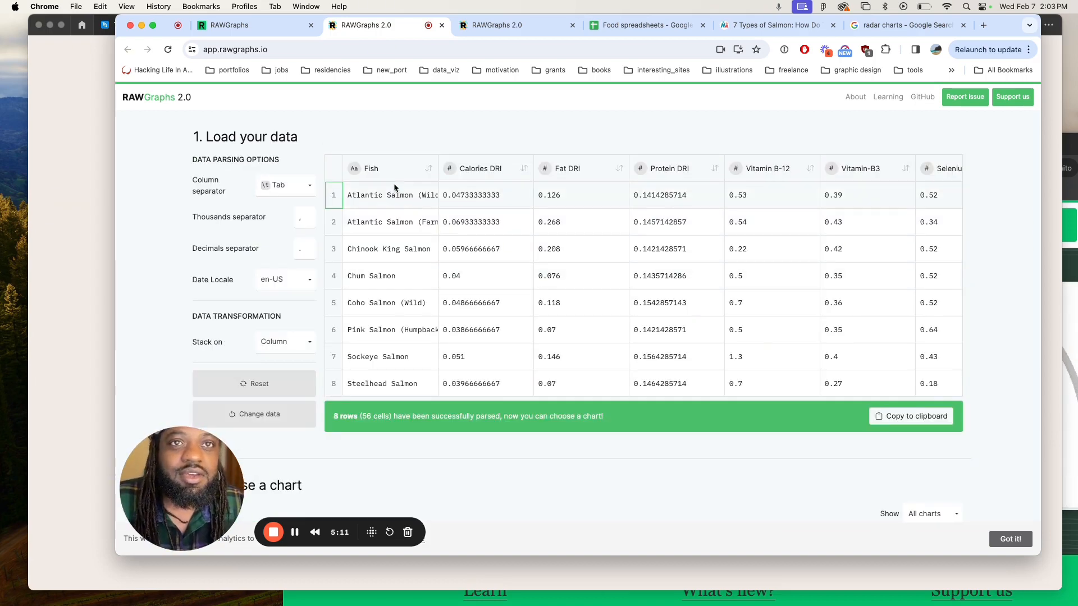
Check the parsed salmon table from the Fish column through to Selenium
{"action": "scroll", "coordinate": [426, 198], "scroll_direction": "right", "scroll_amount": 3}
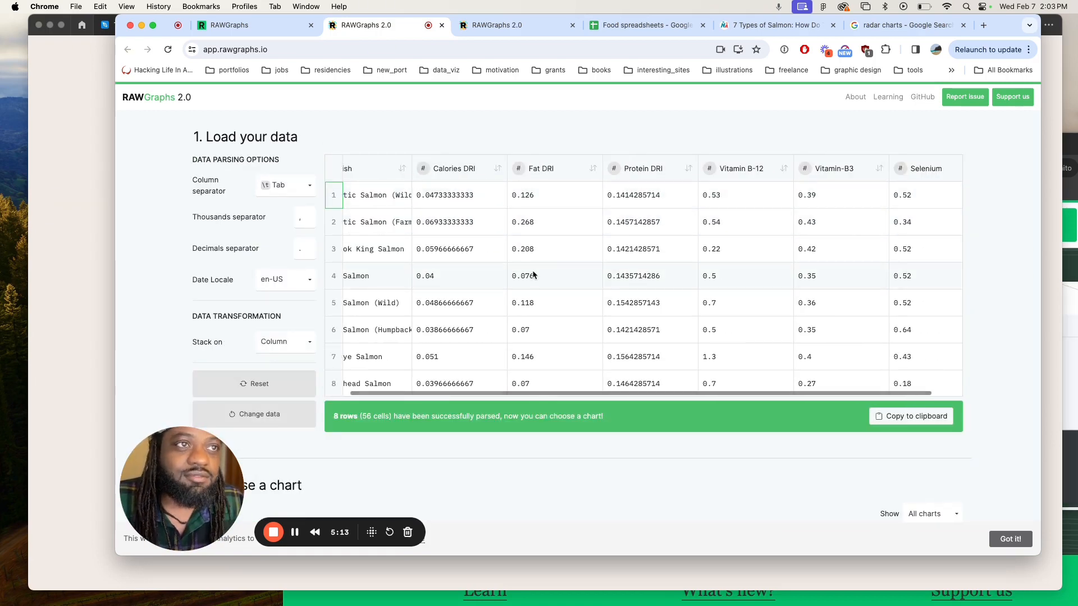
{"action": "scroll", "coordinate": [533, 274], "scroll_direction": "down", "scroll_amount": 1}
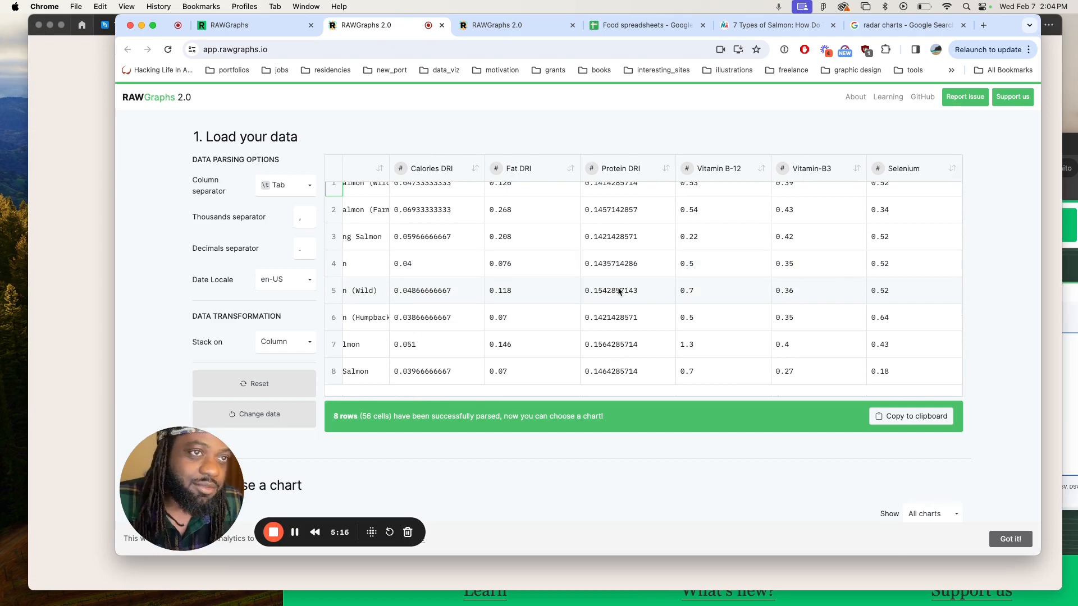
{"action": "scroll", "coordinate": [619, 292], "scroll_direction": "left", "scroll_amount": 3}
Browse the available chart types in the chart selection section, including the Radar Chart option
{"action": "scroll", "coordinate": [619, 291], "scroll_direction": "down", "scroll_amount": 3}
{"action": "scroll", "coordinate": [618, 292], "scroll_direction": "down", "scroll_amount": 8}
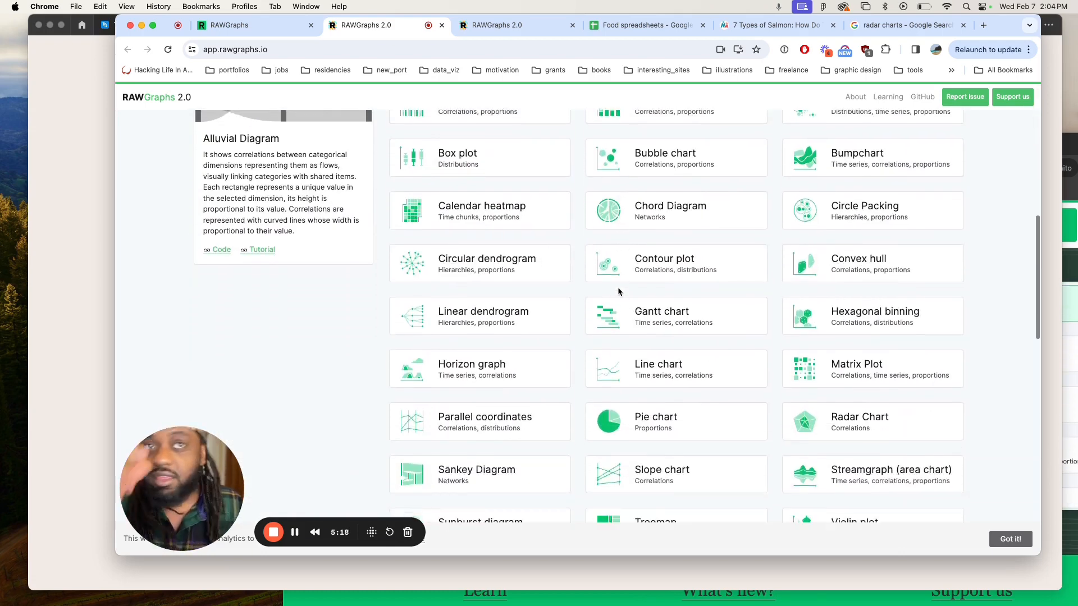
{"action": "scroll", "coordinate": [618, 289], "scroll_direction": "up", "scroll_amount": 2}
{"action": "scroll", "coordinate": [620, 291], "scroll_direction": "up", "scroll_amount": 1}
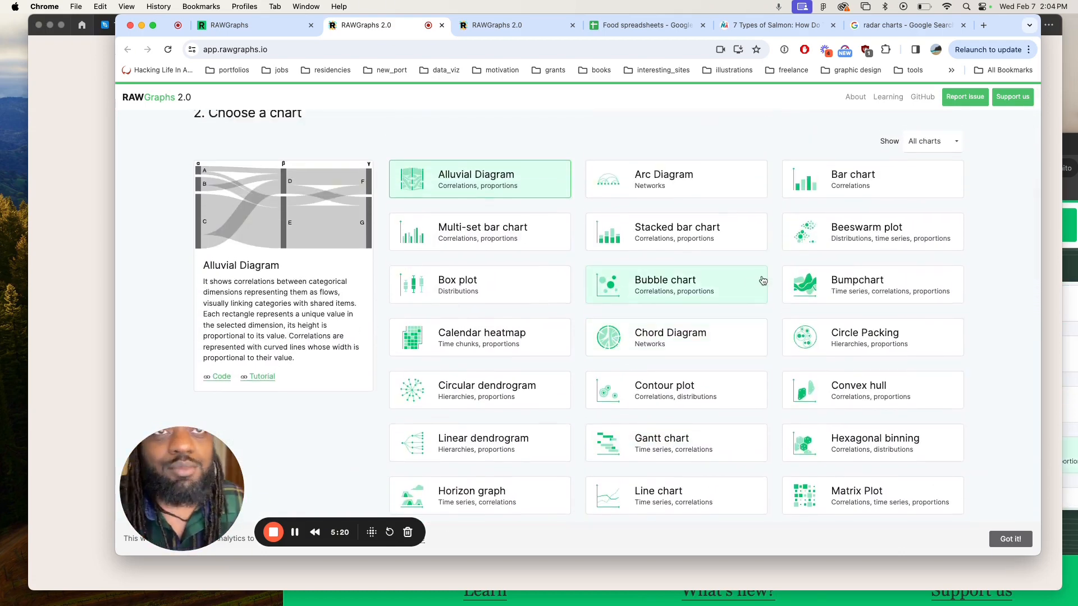
{"action": "scroll", "coordinate": [761, 281], "scroll_direction": "down", "scroll_amount": 3}
{"action": "scroll", "coordinate": [763, 280], "scroll_direction": "down", "scroll_amount": 2}
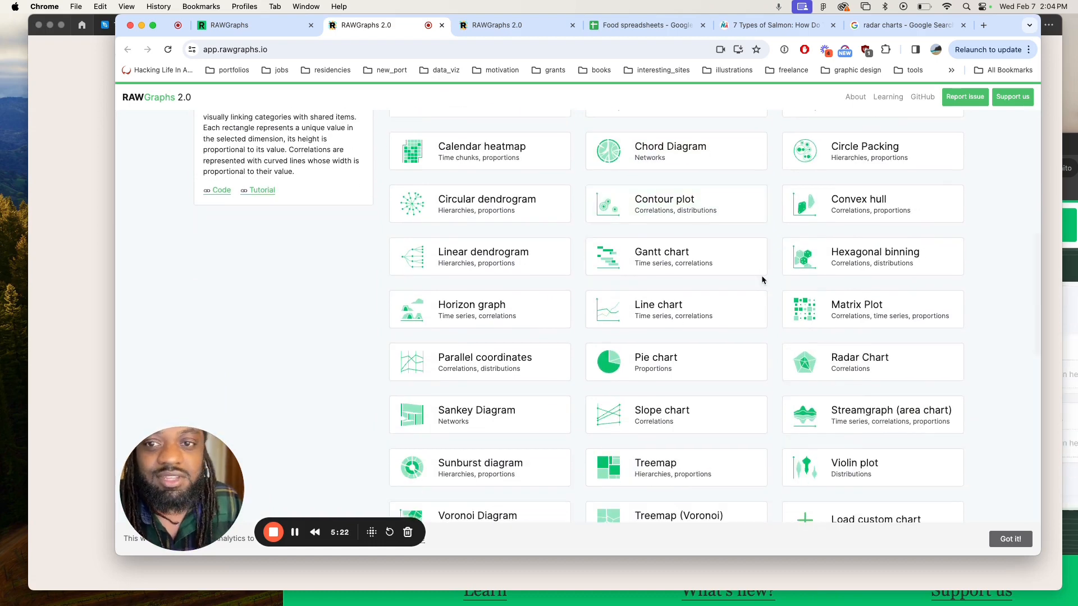
{"action": "scroll", "coordinate": [763, 281], "scroll_direction": "down", "scroll_amount": 3}
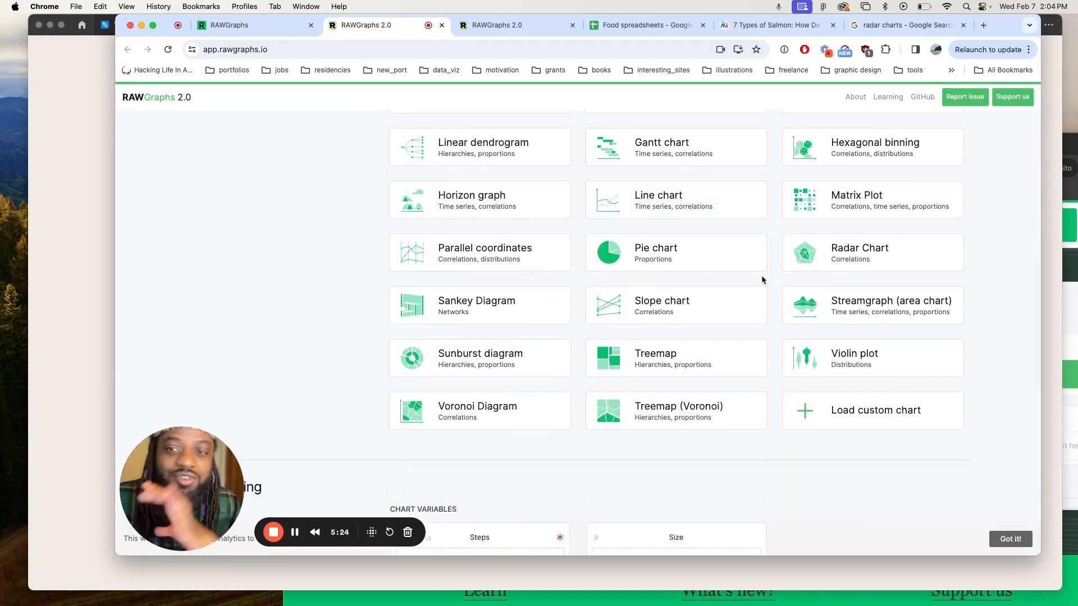
{"action": "scroll", "coordinate": [772, 294], "scroll_direction": "up", "scroll_amount": 10}
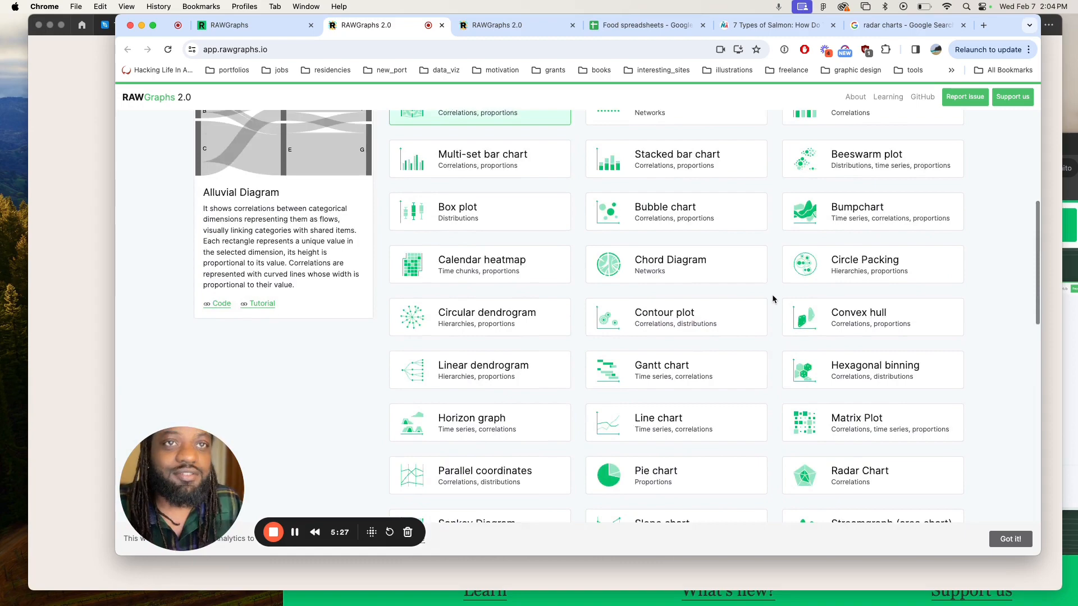
Choose the Radar Chart as the chart type for the salmon data
{"action": "scroll", "coordinate": [771, 348], "scroll_direction": "down", "scroll_amount": 5}
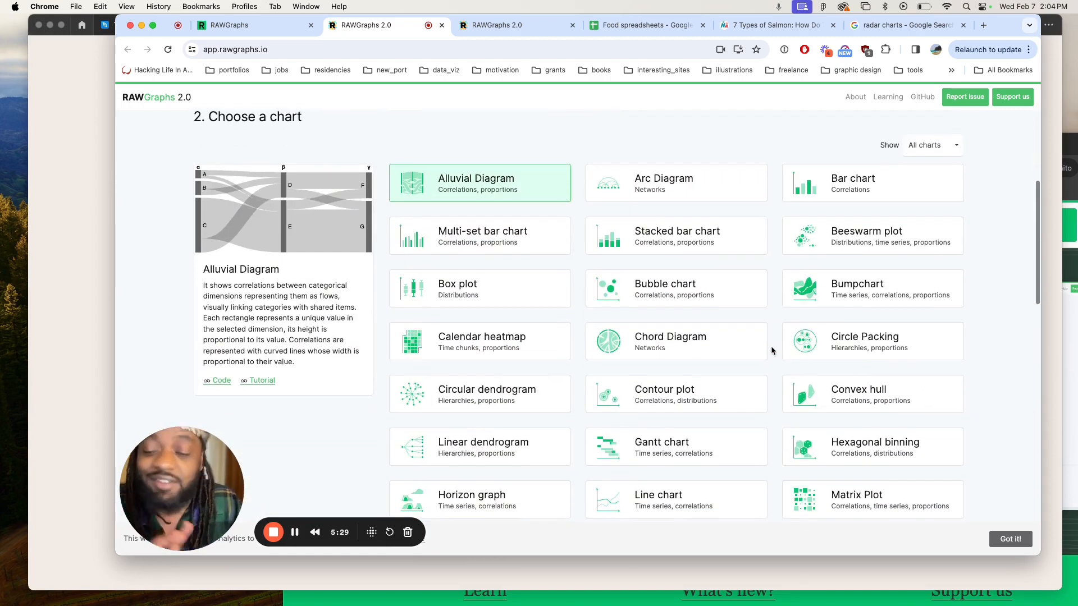
{"action": "scroll", "coordinate": [772, 351], "scroll_direction": "down", "scroll_amount": 2}
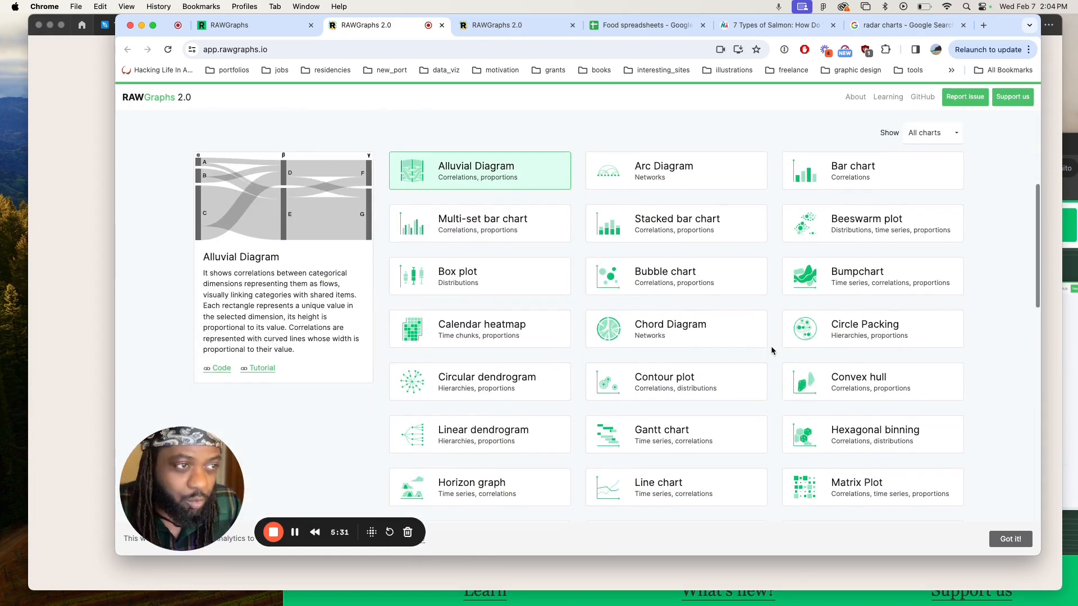
{"action": "scroll", "coordinate": [771, 346], "scroll_direction": "down", "scroll_amount": 3}
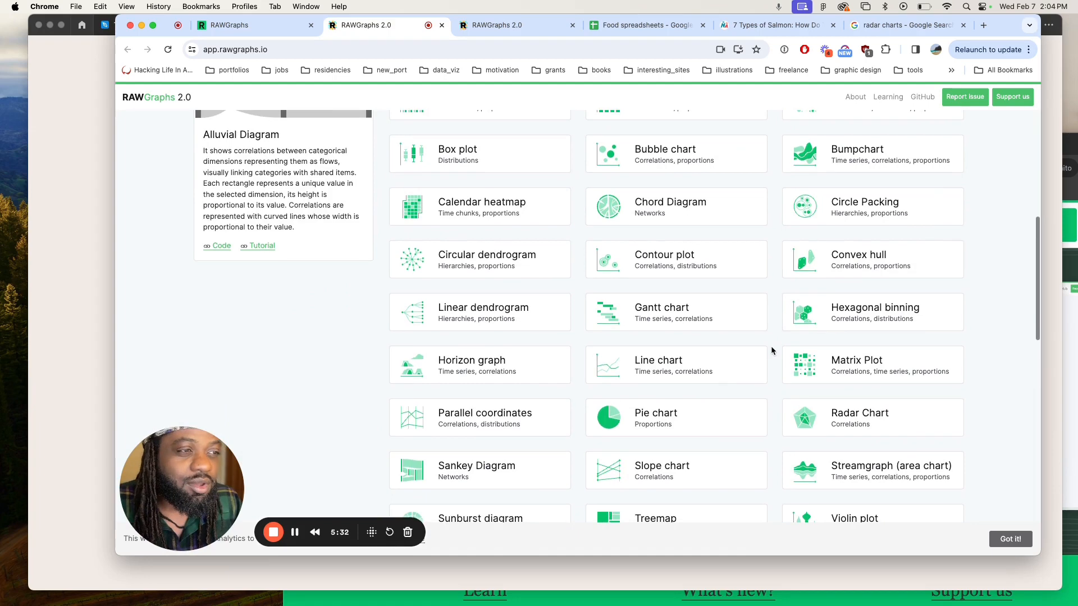
{"action": "left_click", "coordinate": [872, 425]}
{"action": "scroll", "coordinate": [709, 354], "scroll_direction": "down", "scroll_amount": 10}
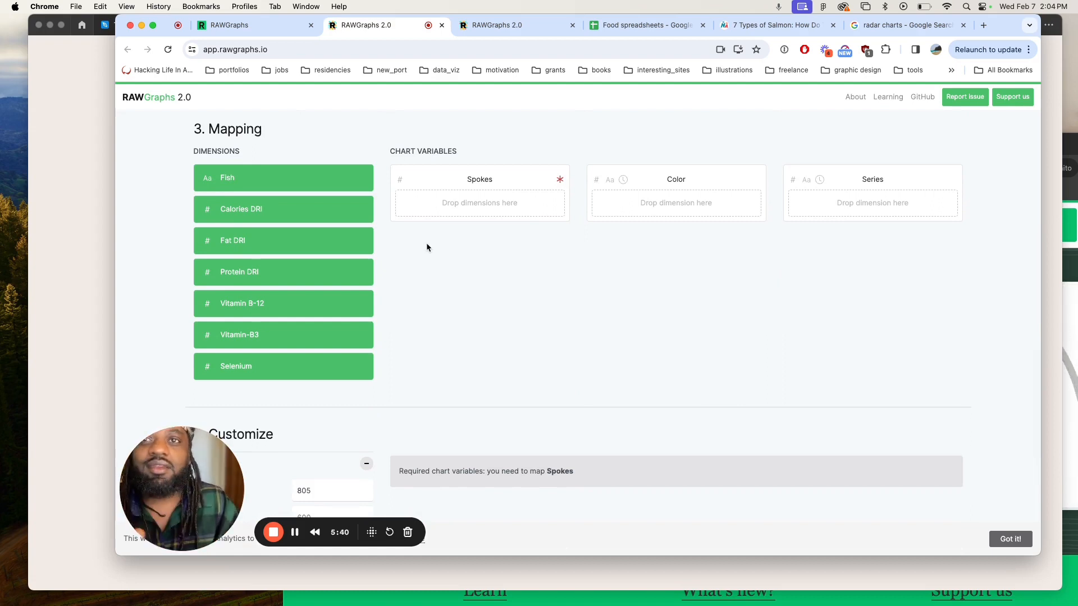
Map Calories DRI, Fat DRI, Protein DRI, Vitamin B-12, Vitamin-B3 and Selenium to the Spokes variable
{"action": "left_click_drag", "start_coordinate": [320, 209], "coordinate": [446, 205]}
{"action": "left_click", "coordinate": [551, 205]}
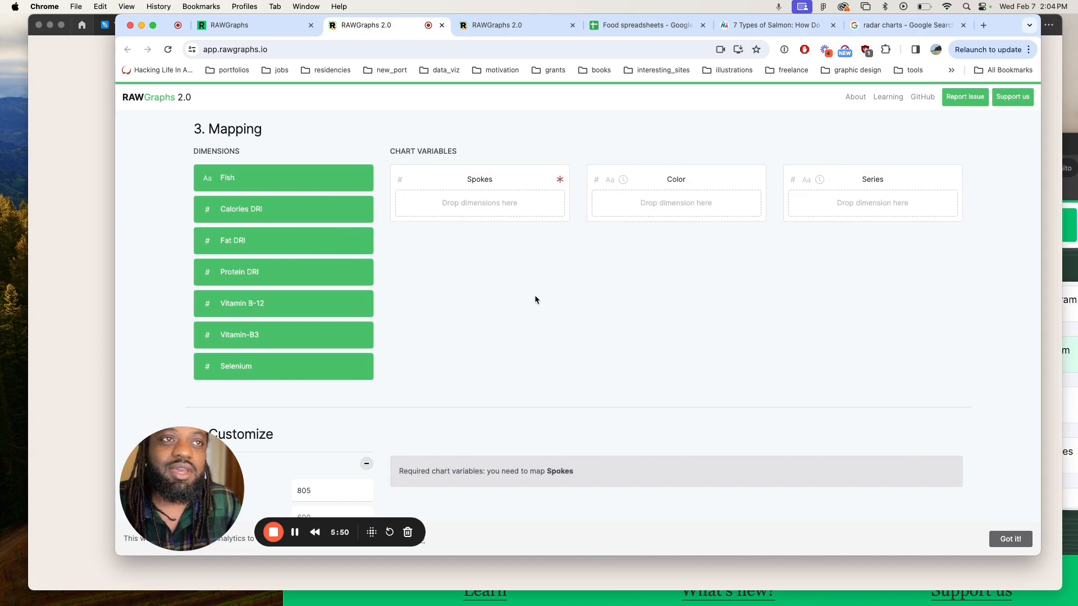
{"action": "left_click_drag", "start_coordinate": [291, 208], "coordinate": [464, 207]}
{"action": "left_click_drag", "start_coordinate": [267, 241], "coordinate": [477, 233]}
{"action": "left_click_drag", "start_coordinate": [278, 275], "coordinate": [457, 273]}
{"action": "scroll", "coordinate": [444, 281], "scroll_direction": "down", "scroll_amount": 2}
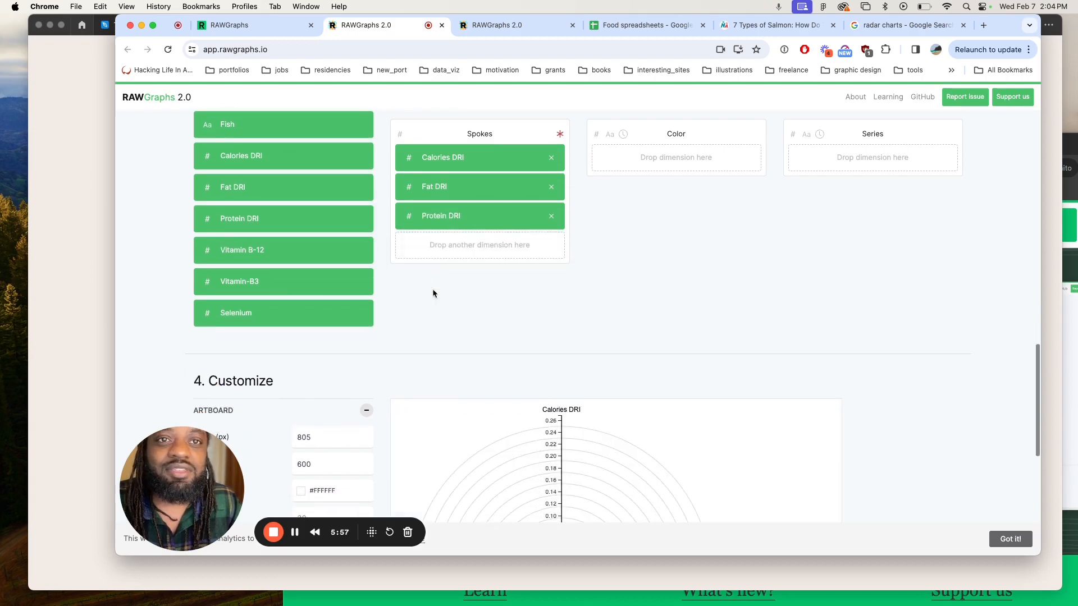
{"action": "left_click_drag", "start_coordinate": [320, 250], "coordinate": [450, 245]}
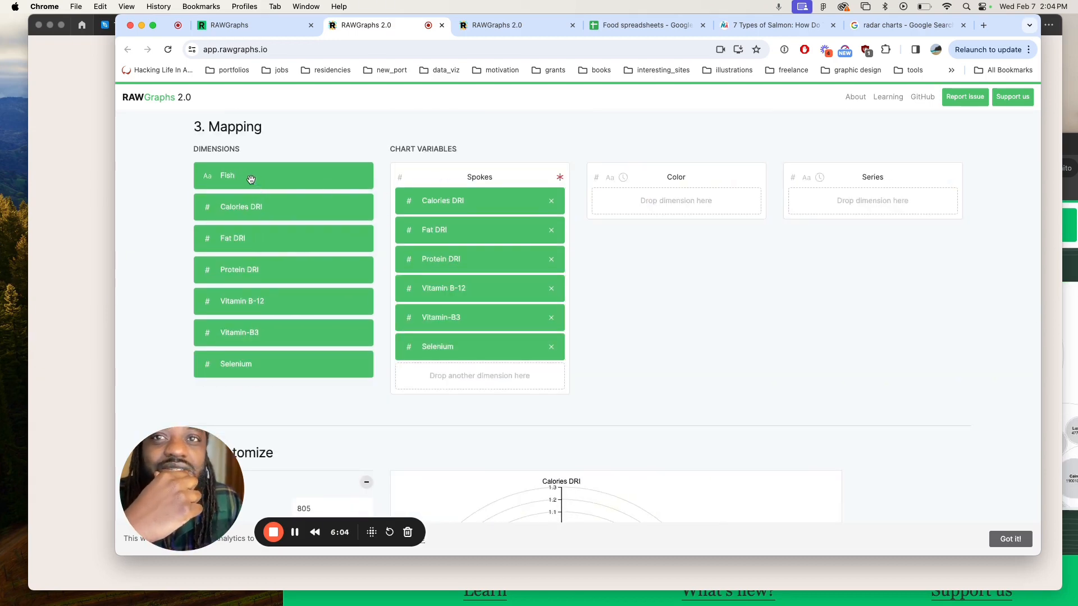
Map the Fish dimension to both the Series and Color variables of the radar chart
{"action": "left_click_drag", "start_coordinate": [251, 179], "coordinate": [847, 204]}
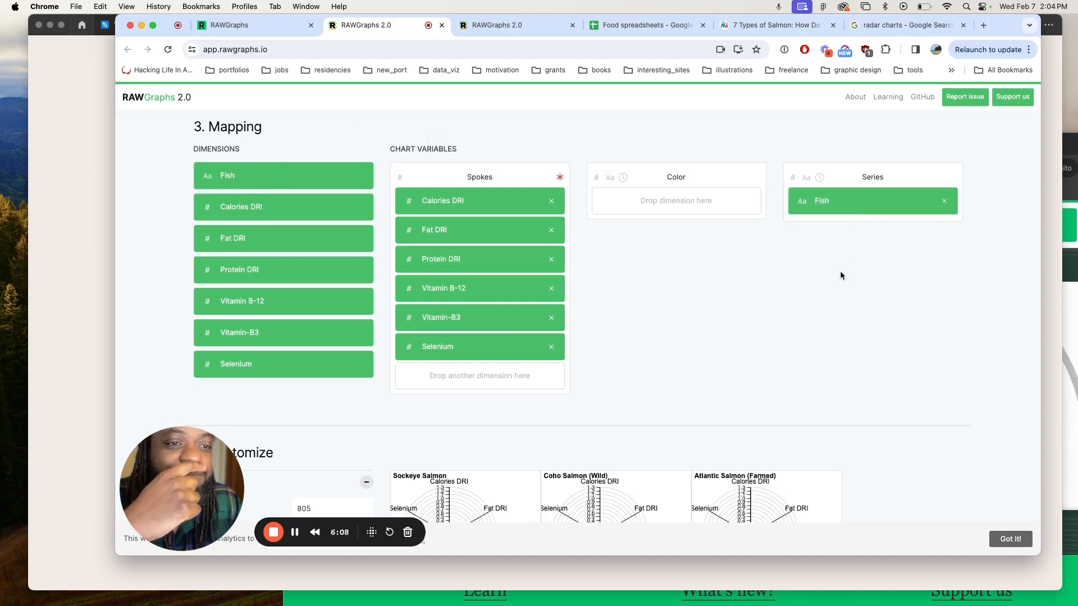
{"action": "scroll", "coordinate": [837, 292], "scroll_direction": "down", "scroll_amount": 10}
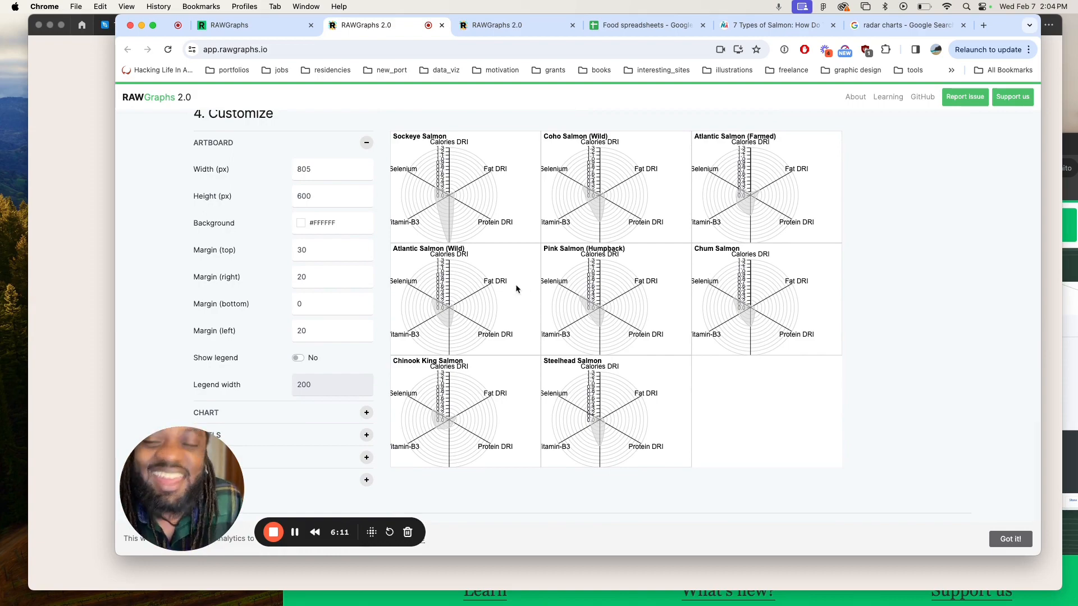
{"action": "scroll", "coordinate": [432, 267], "scroll_direction": "up", "scroll_amount": 10}
{"action": "left_click_drag", "start_coordinate": [241, 214], "coordinate": [646, 249]}
{"action": "scroll", "coordinate": [645, 397], "scroll_direction": "down", "scroll_amount": 8}
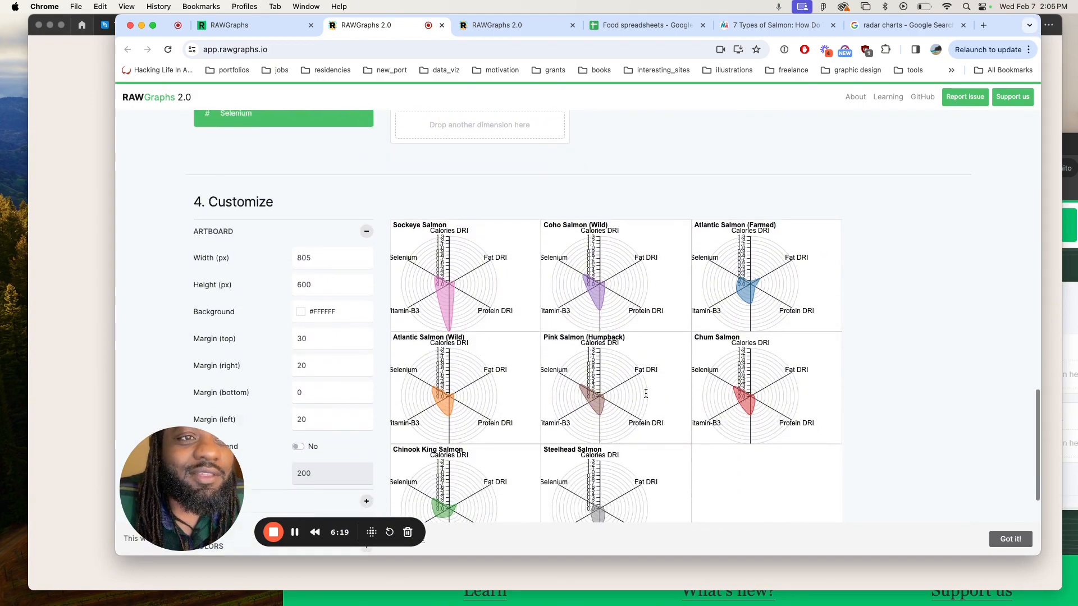
Compare the coloured radar charts and check Sockeye Salmon's Vitamin B-12 value in the Food spreadsheets file
{"action": "scroll", "coordinate": [854, 365], "scroll_direction": "up", "scroll_amount": 5}
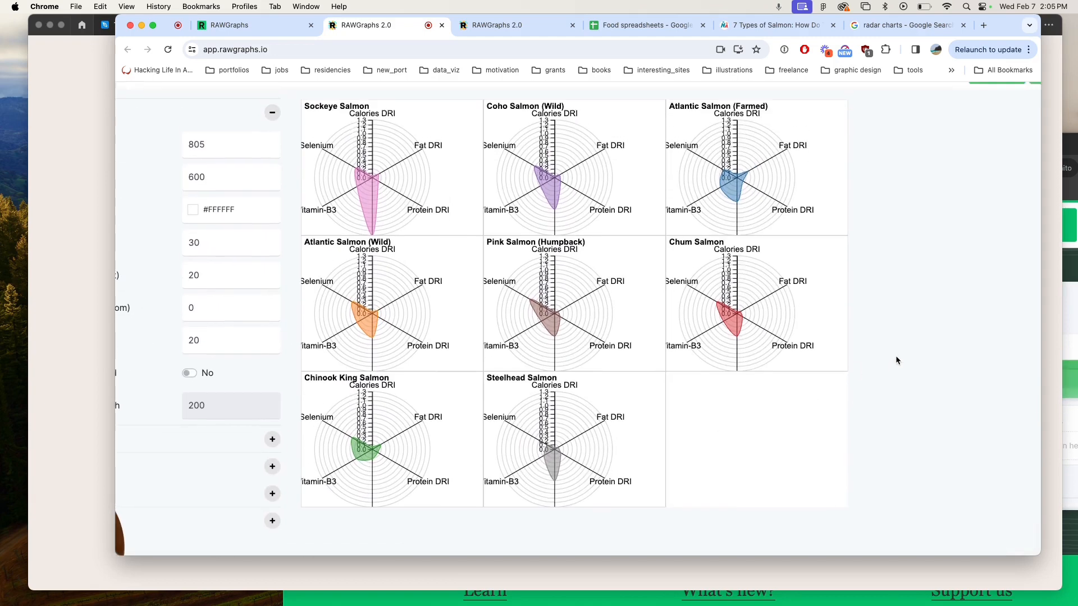
{"action": "scroll", "coordinate": [460, 276], "scroll_direction": "down", "scroll_amount": 1}
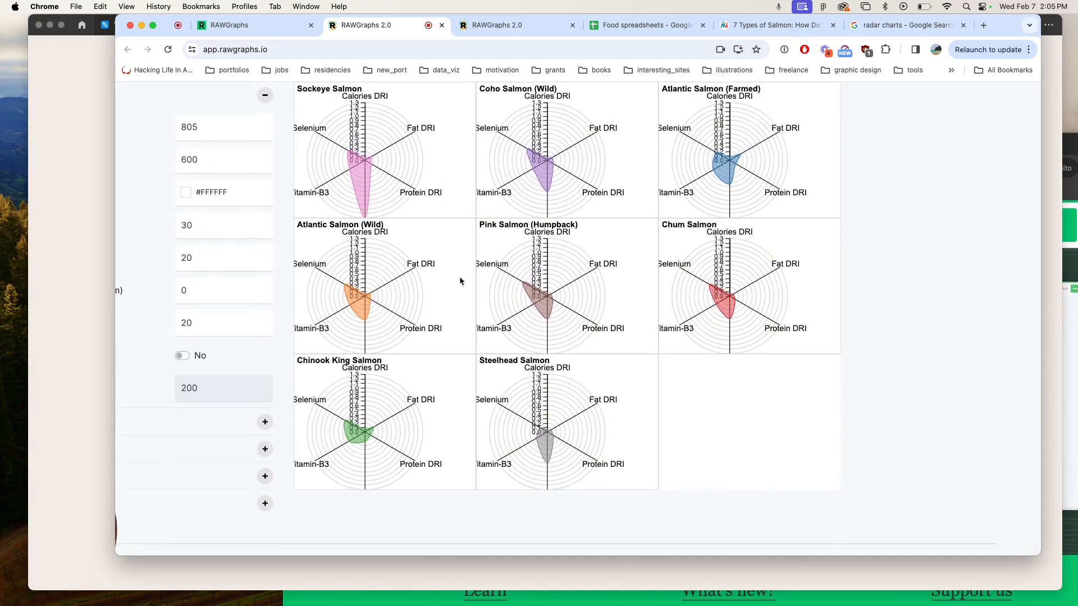
{"action": "key", "text": "super+4"}
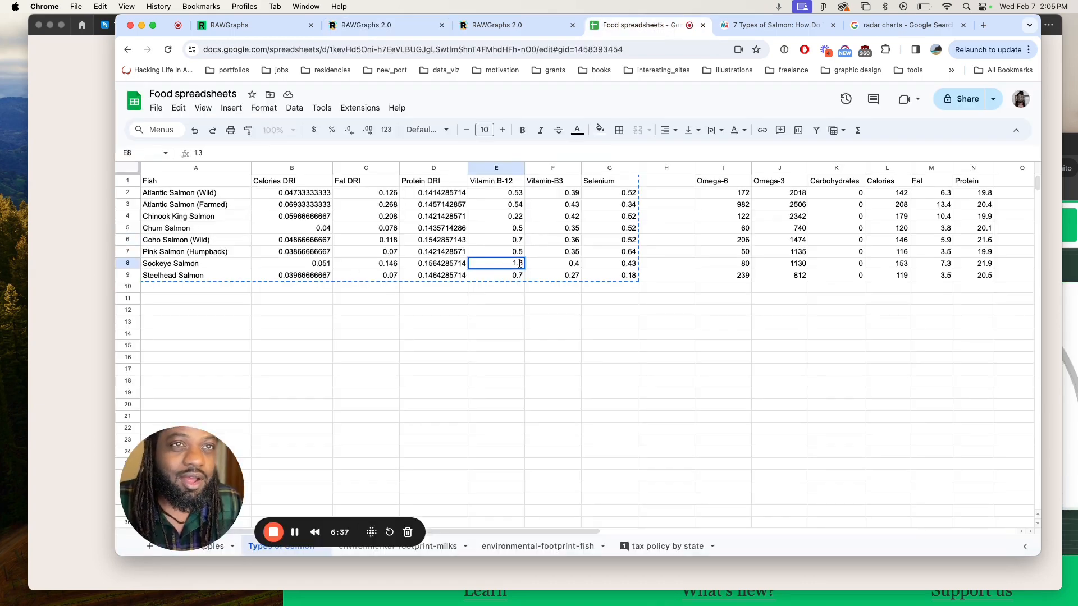
{"action": "left_click", "coordinate": [510, 313]}
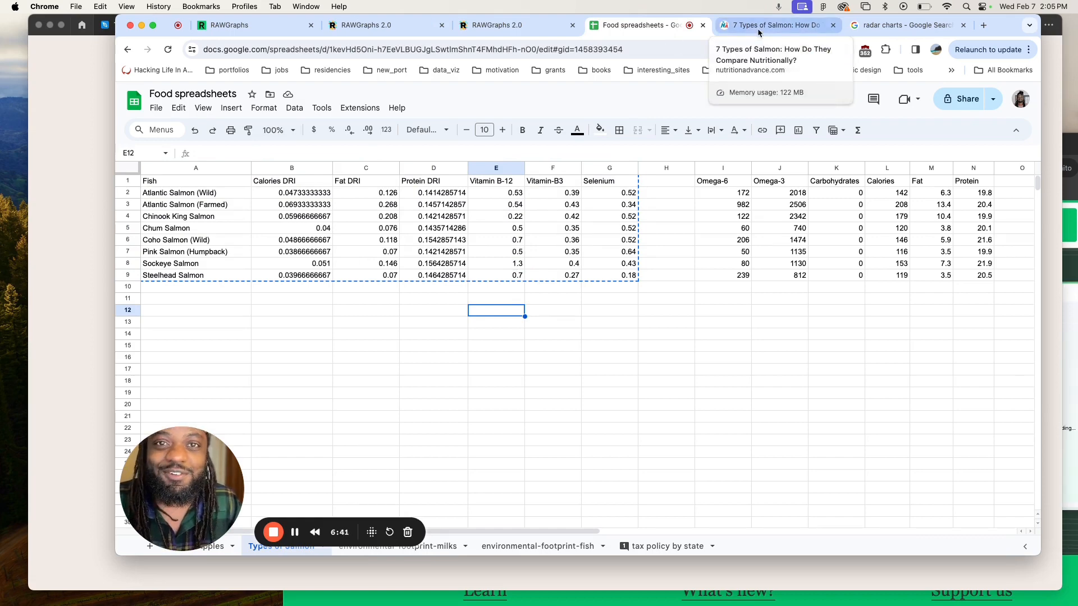
Return to RAWGraphs and download the salmon radar charts in .svg format
{"action": "left_click", "coordinate": [366, 24]}
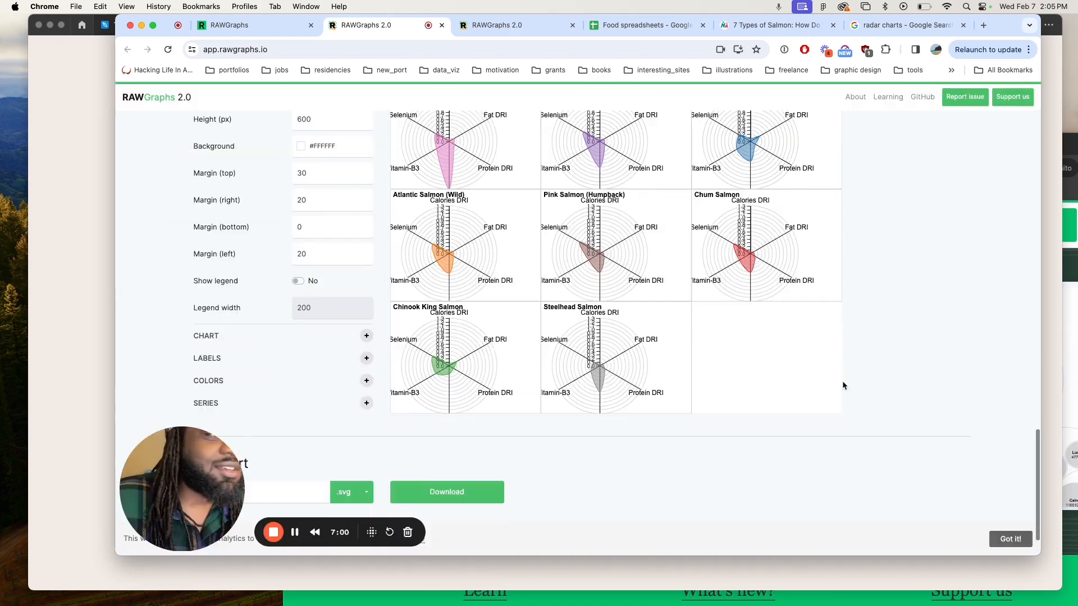
{"action": "scroll", "coordinate": [842, 380], "scroll_direction": "down", "scroll_amount": 1}
{"action": "left_click", "coordinate": [444, 480]}
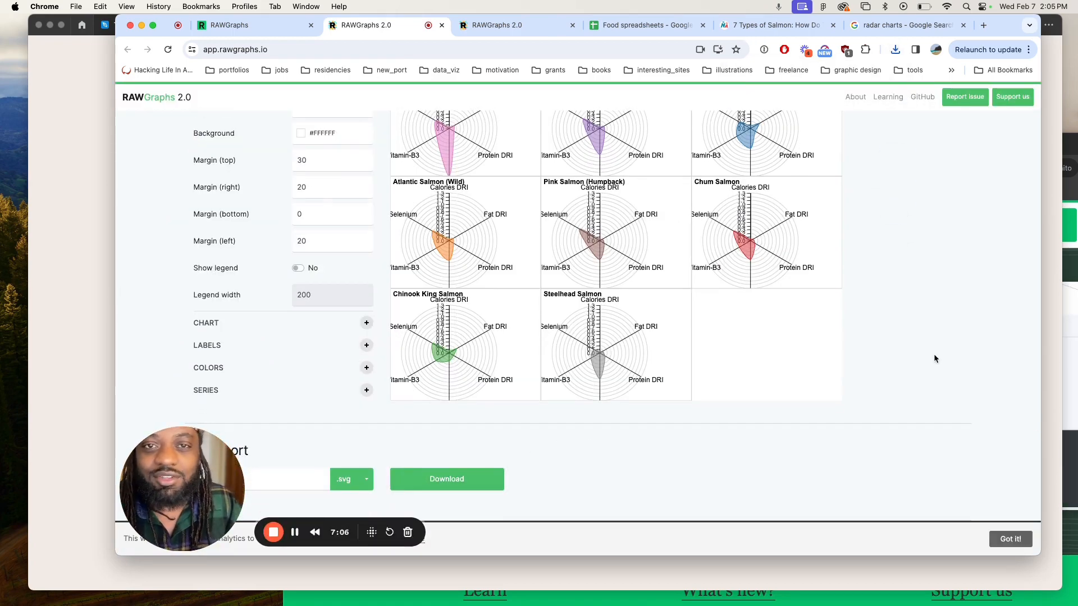
{"action": "scroll", "coordinate": [918, 335], "scroll_direction": "down", "scroll_amount": 1}
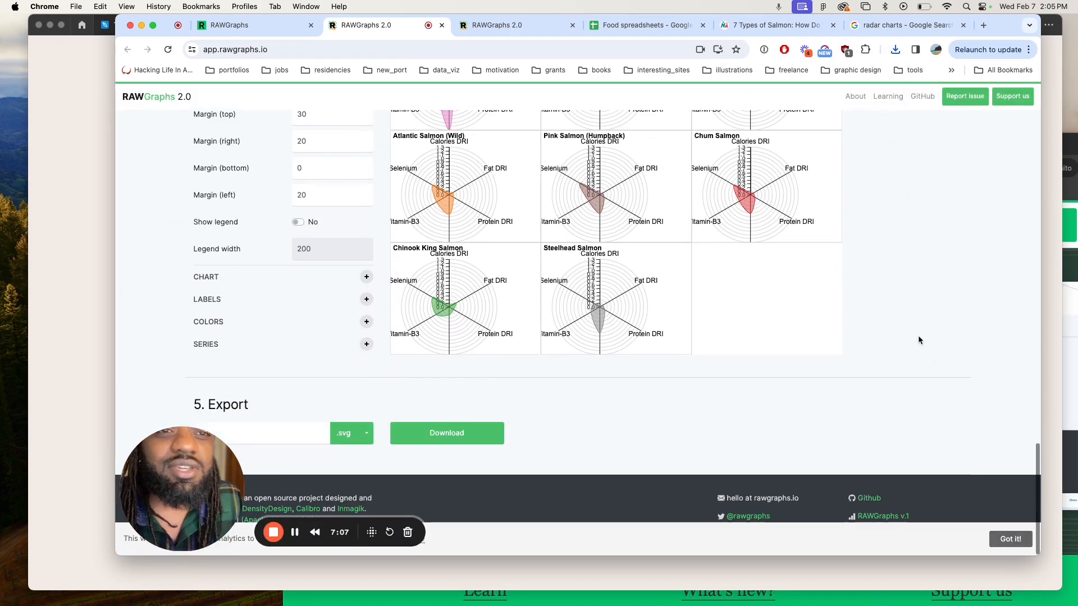
{"action": "left_click", "coordinate": [351, 438]}
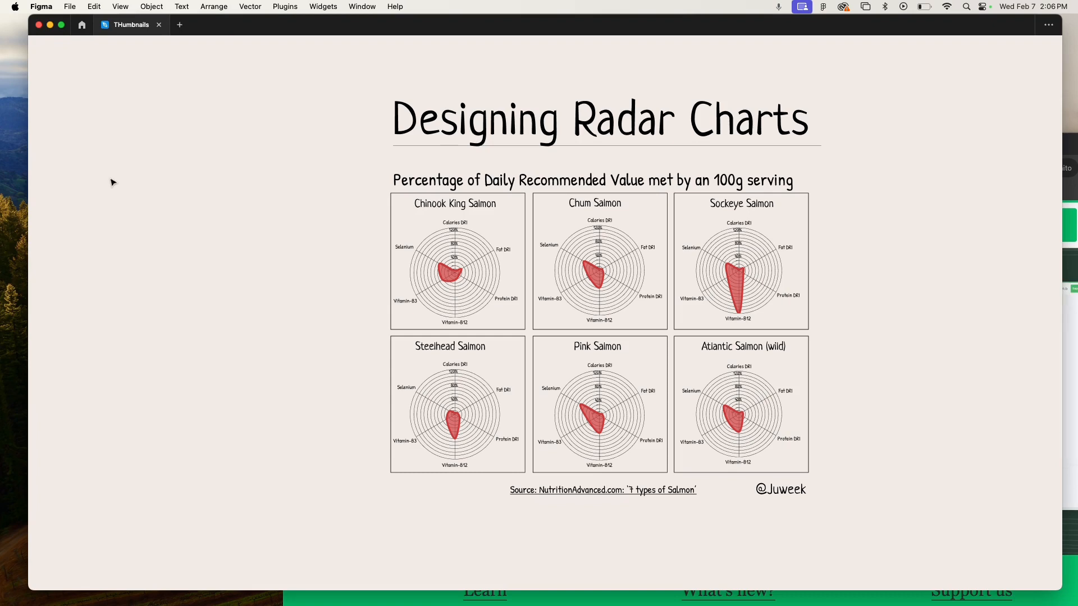
In Figma, show the editor interface, place the downloaded viz (37) SVG on the Intro page and enlarge it to about 3131 × 2334
{"action": "key", "text": "super+backslash"}
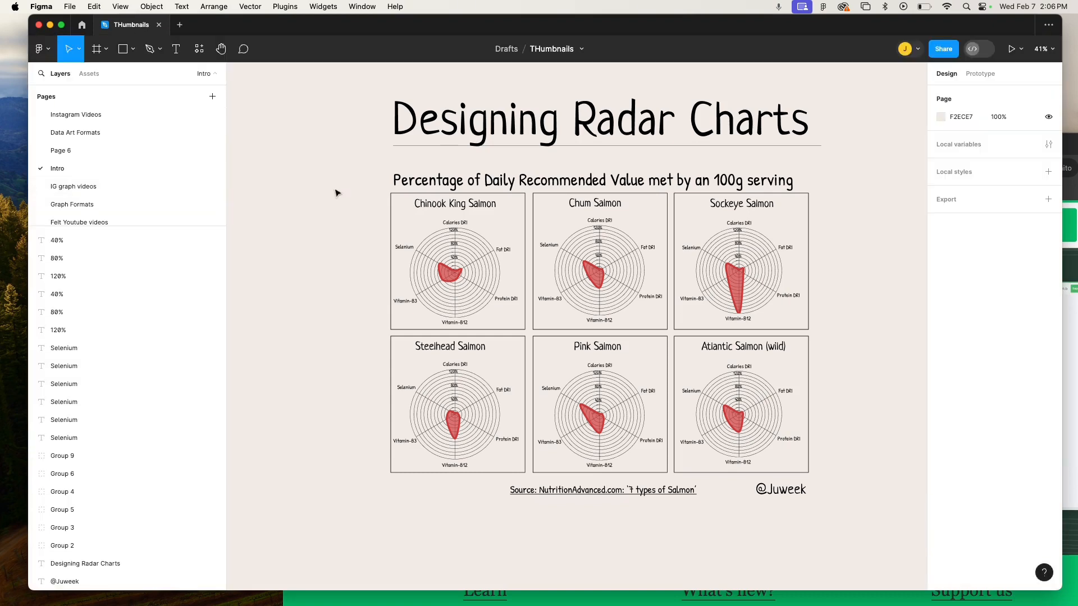
{"action": "scroll", "coordinate": [335, 193], "scroll_direction": "down", "scroll_amount": 10}
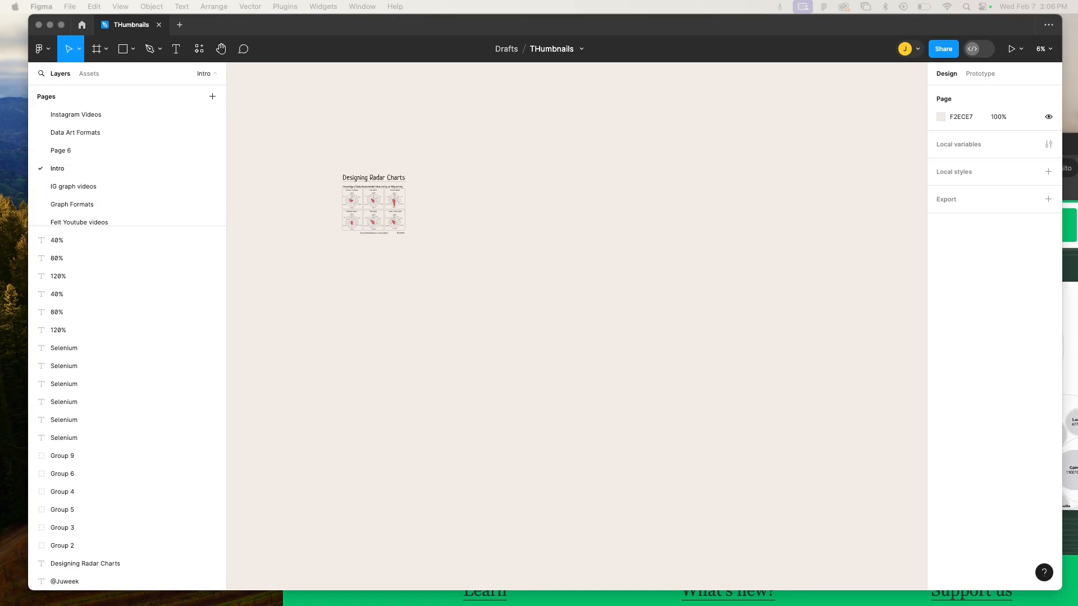
{"action": "left_click_drag", "start_coordinate": [1, 254], "coordinate": [620, 336]}
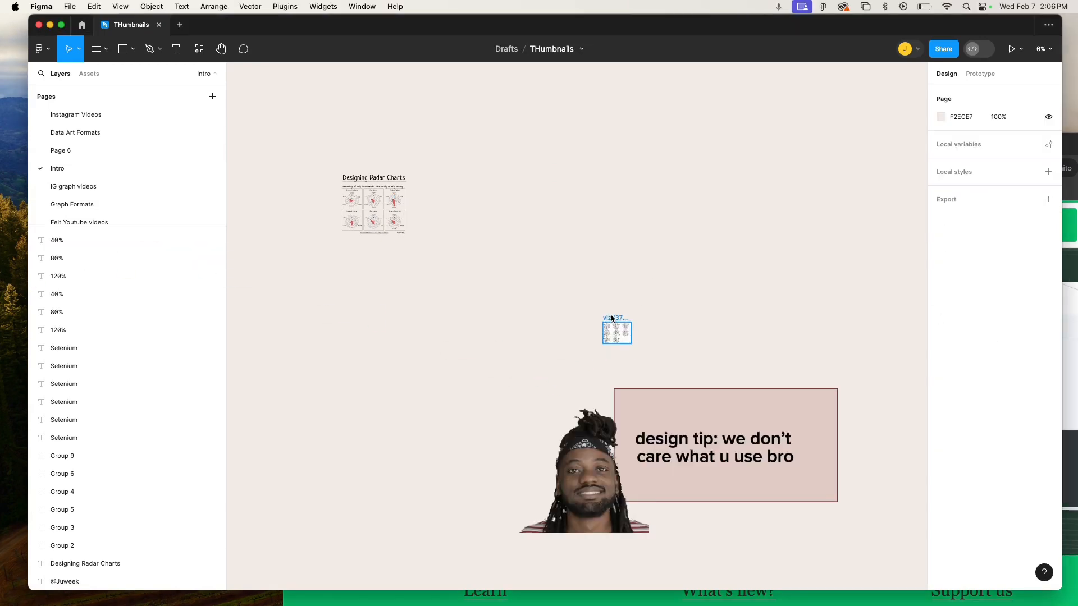
{"action": "left_click_drag", "start_coordinate": [577, 302], "coordinate": [522, 261]}
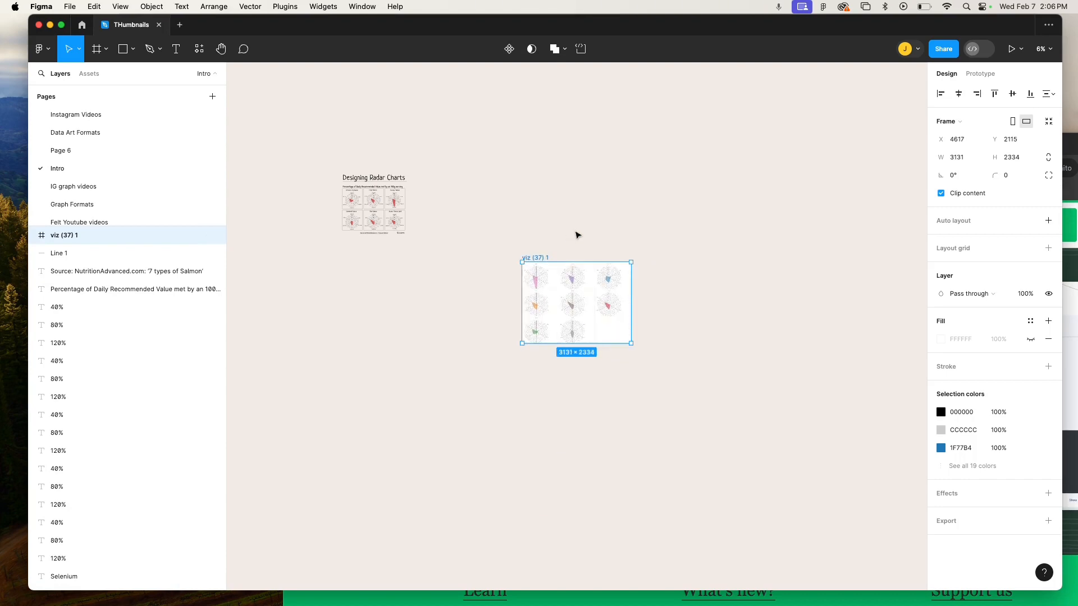
Examine the imported radar charts up close, including their axes, labels and coloured shapes
{"action": "left_click", "coordinate": [576, 235]}
{"action": "scroll", "coordinate": [593, 278], "scroll_direction": "up", "scroll_amount": 5}
{"action": "scroll", "coordinate": [593, 280], "scroll_direction": "down", "scroll_amount": 1}
{"action": "scroll", "coordinate": [592, 279], "scroll_direction": "left", "scroll_amount": 5}
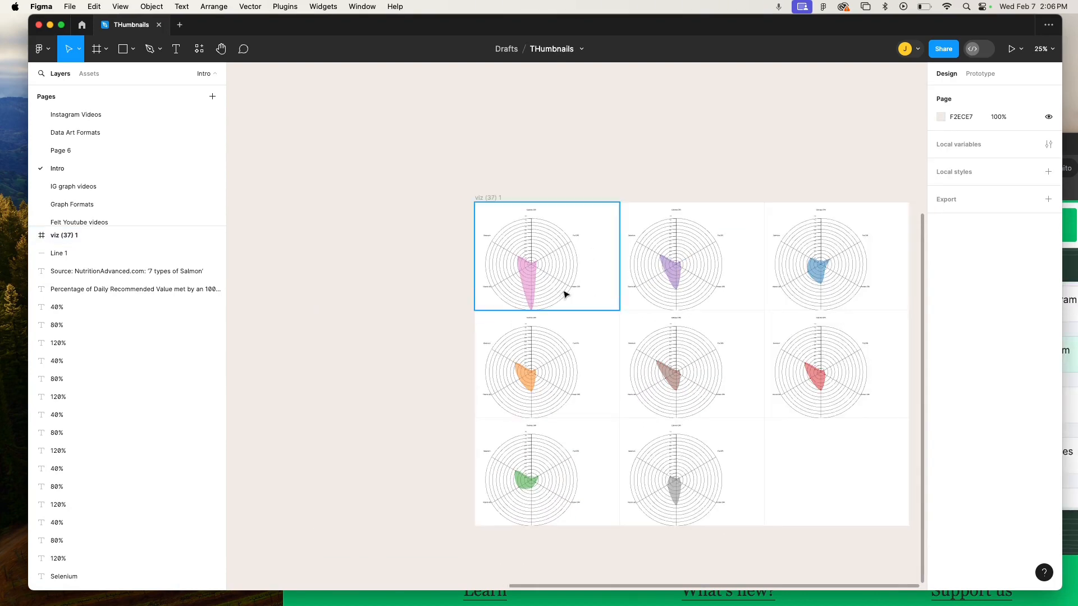
{"action": "scroll", "coordinate": [597, 255], "scroll_direction": "up", "scroll_amount": 10}
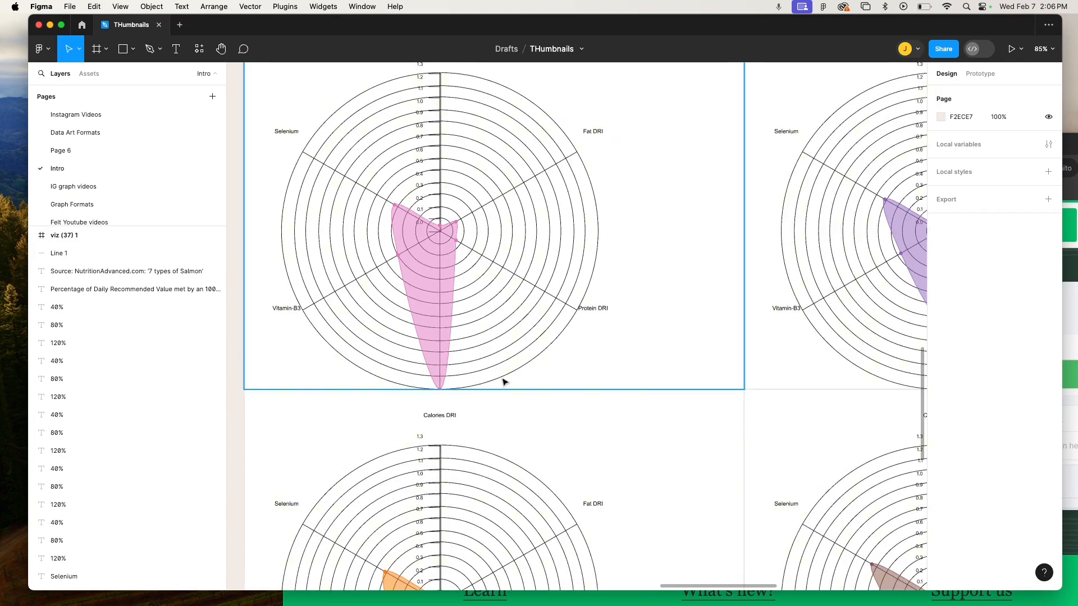
{"action": "scroll", "coordinate": [505, 380], "scroll_direction": "down", "scroll_amount": 5}
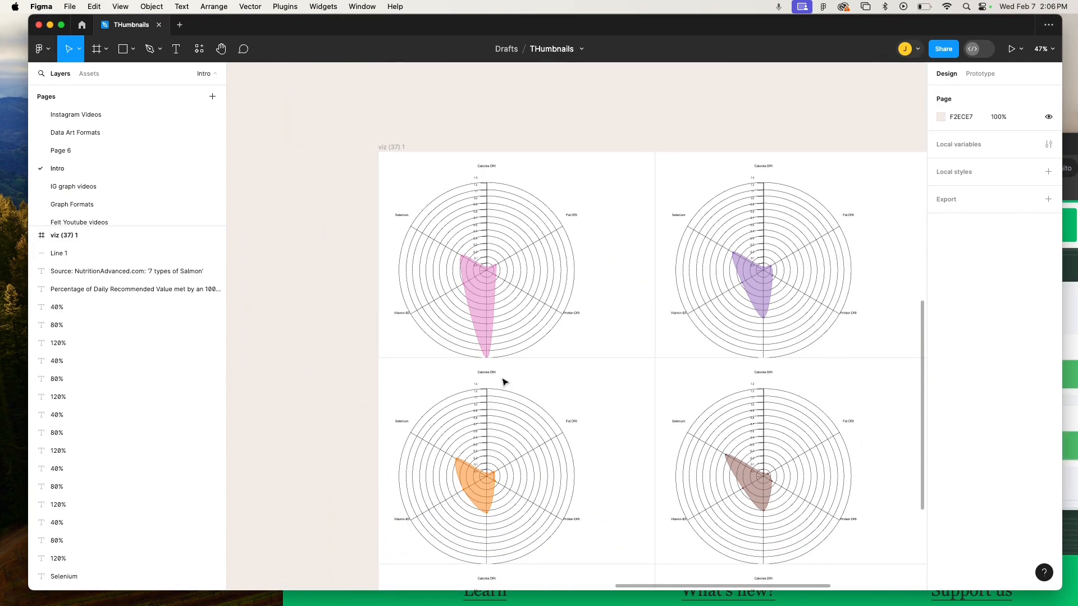
{"action": "left_click_drag", "start_coordinate": [592, 24], "coordinate": [400, 23]}
{"action": "scroll", "coordinate": [392, 209], "scroll_direction": "down", "scroll_amount": 5}
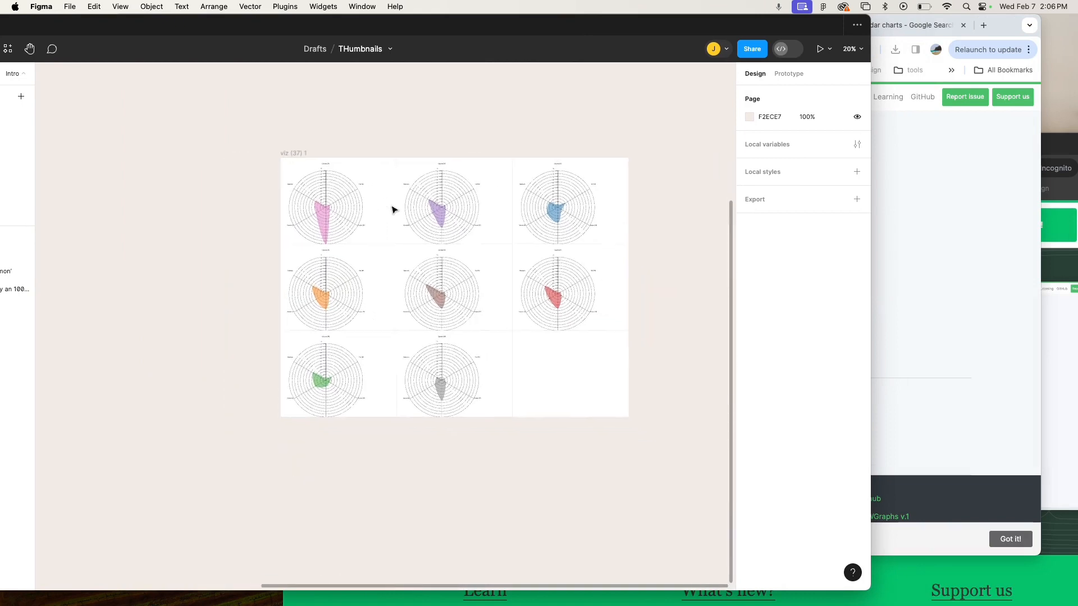
{"action": "left_click_drag", "start_coordinate": [315, 29], "coordinate": [408, 29]}
Expand the layers of the viz (37) 1 frame and move its radar chart groups out onto the canvas as separate objects
{"action": "left_click", "coordinate": [407, 158]}
{"action": "left_click_drag", "start_coordinate": [290, 30], "coordinate": [395, 30]}
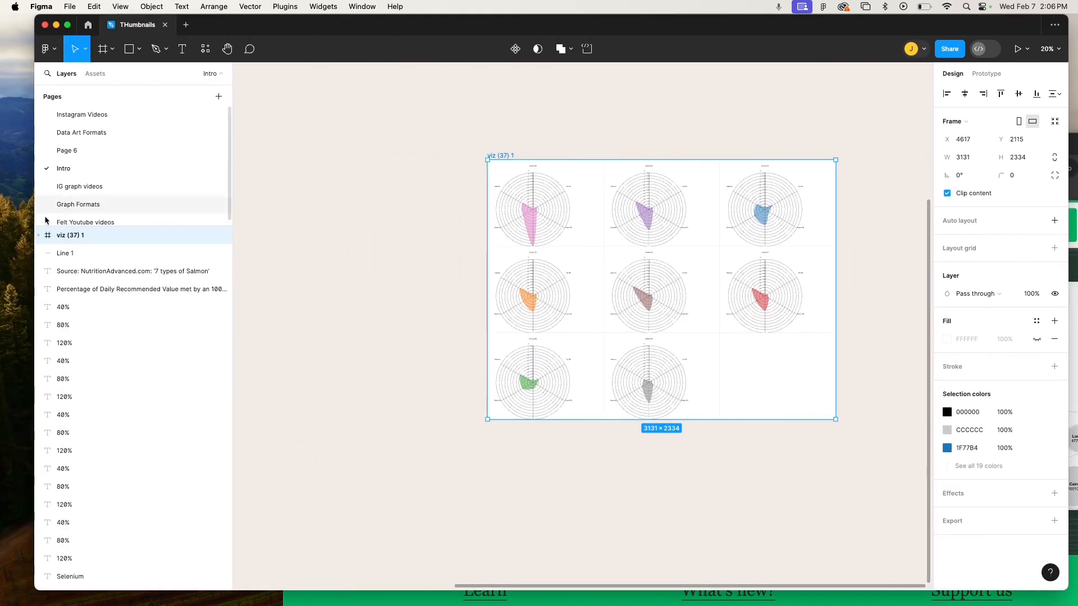
{"action": "left_click", "coordinate": [39, 235]}
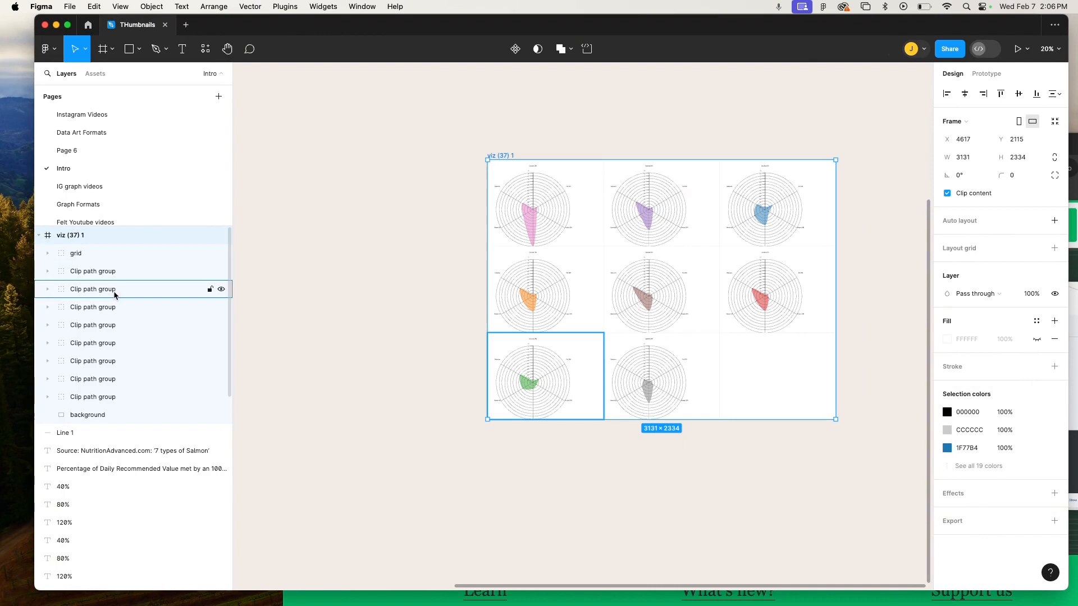
{"action": "left_click", "coordinate": [537, 221]}
{"action": "left_click_drag", "start_coordinate": [557, 213], "coordinate": [354, 226]}
{"action": "left_click", "coordinate": [646, 217]}
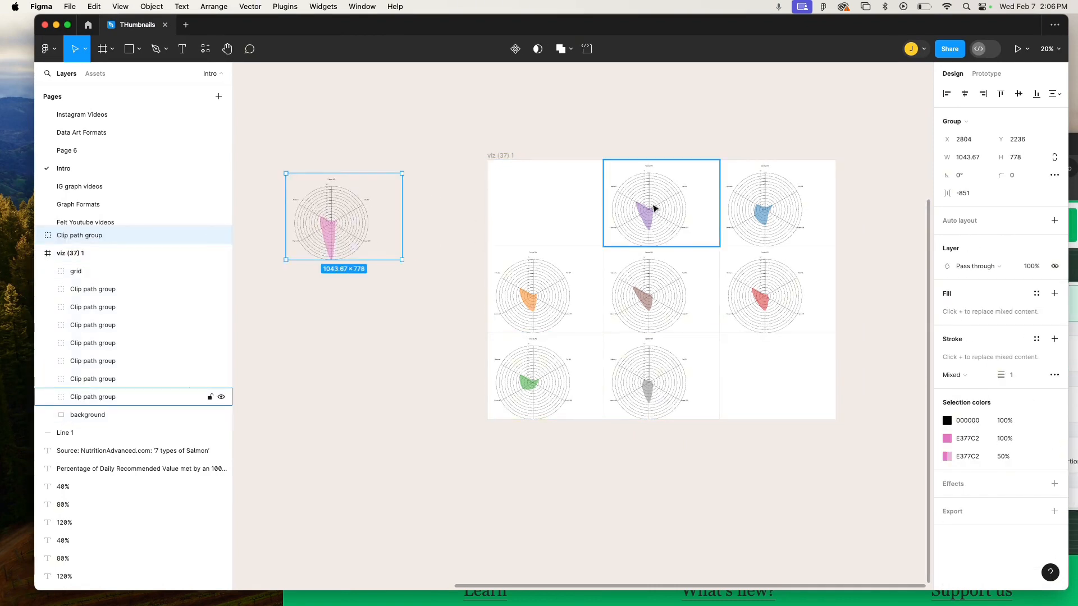
{"action": "left_click_drag", "start_coordinate": [646, 217], "coordinate": [386, 347]}
{"action": "left_click_drag", "start_coordinate": [529, 282], "coordinate": [427, 173]}
{"action": "left_click", "coordinate": [632, 301]}
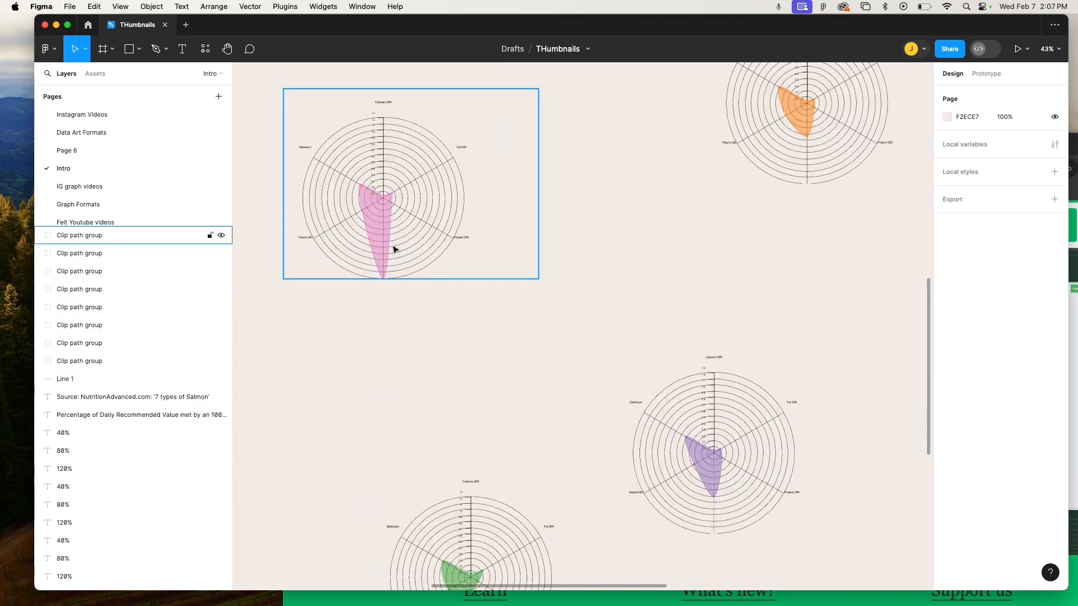
Rename the pink radar chart's group to Sockeye and select the orange chart's group
{"action": "scroll", "coordinate": [393, 247], "scroll_direction": "down", "scroll_amount": 5}
{"action": "scroll", "coordinate": [396, 211], "scroll_direction": "up", "scroll_amount": 10}
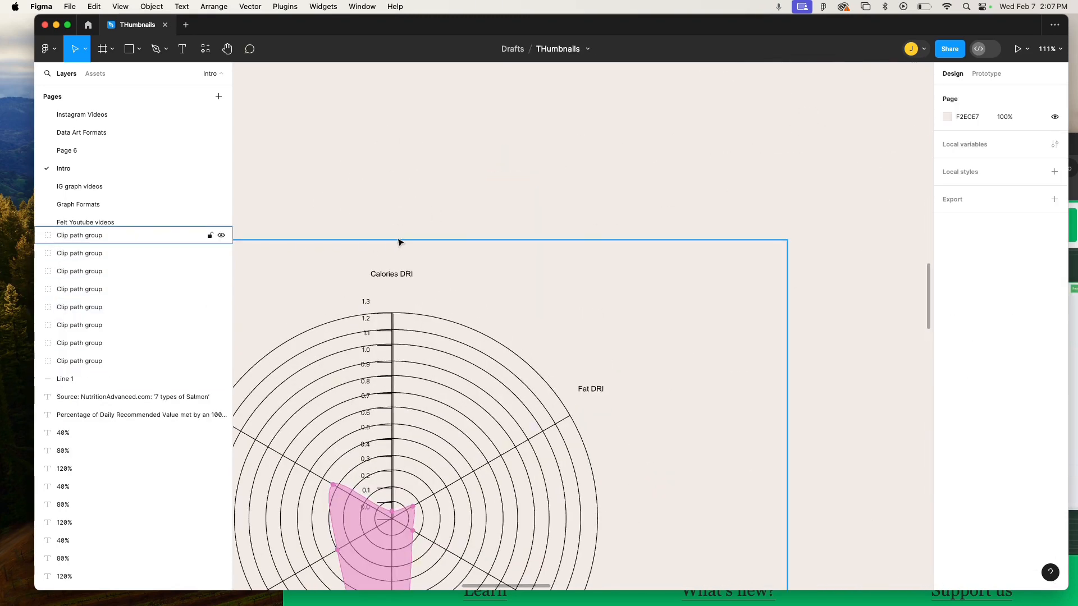
{"action": "left_click", "coordinate": [373, 278]}
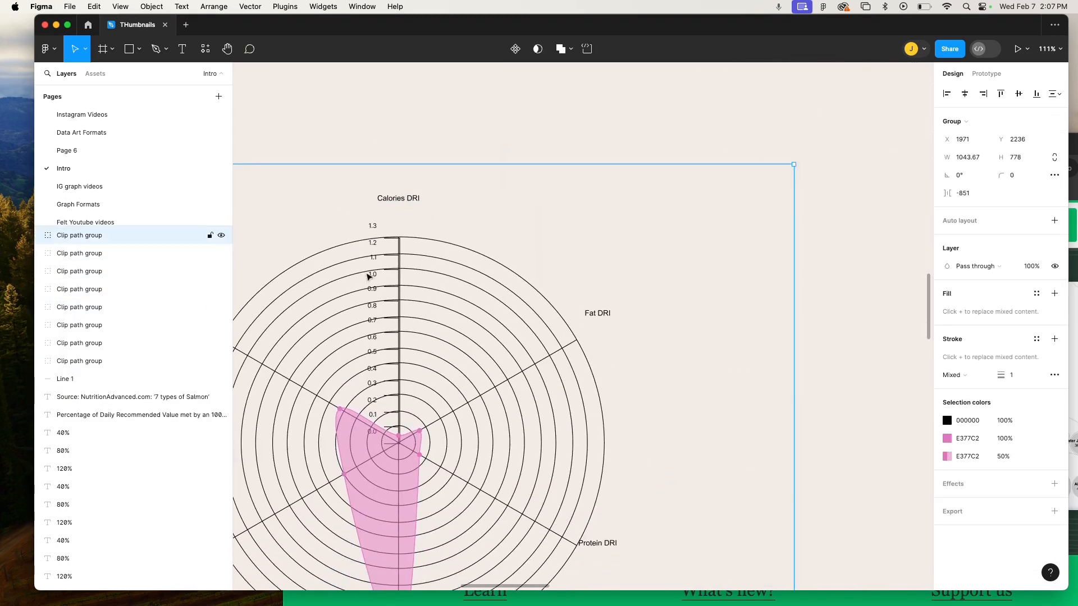
{"action": "double_click", "coordinate": [46, 236]}
{"action": "type", "text": "Soc"}
{"action": "key", "text": "Return"}
{"action": "scroll", "coordinate": [397, 180], "scroll_direction": "down", "scroll_amount": 8}
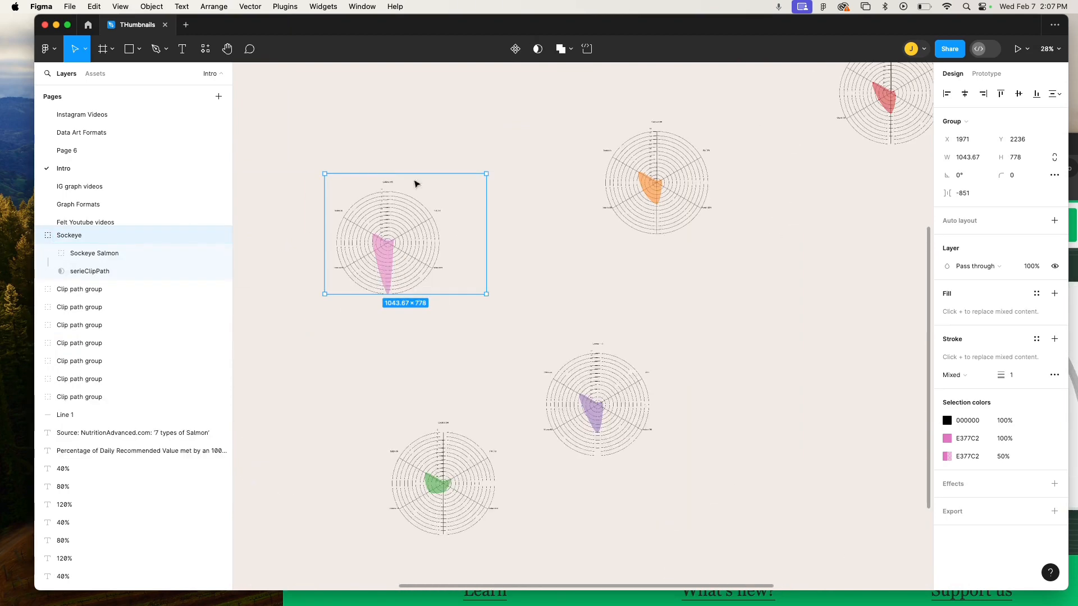
{"action": "left_click", "coordinate": [651, 191]}
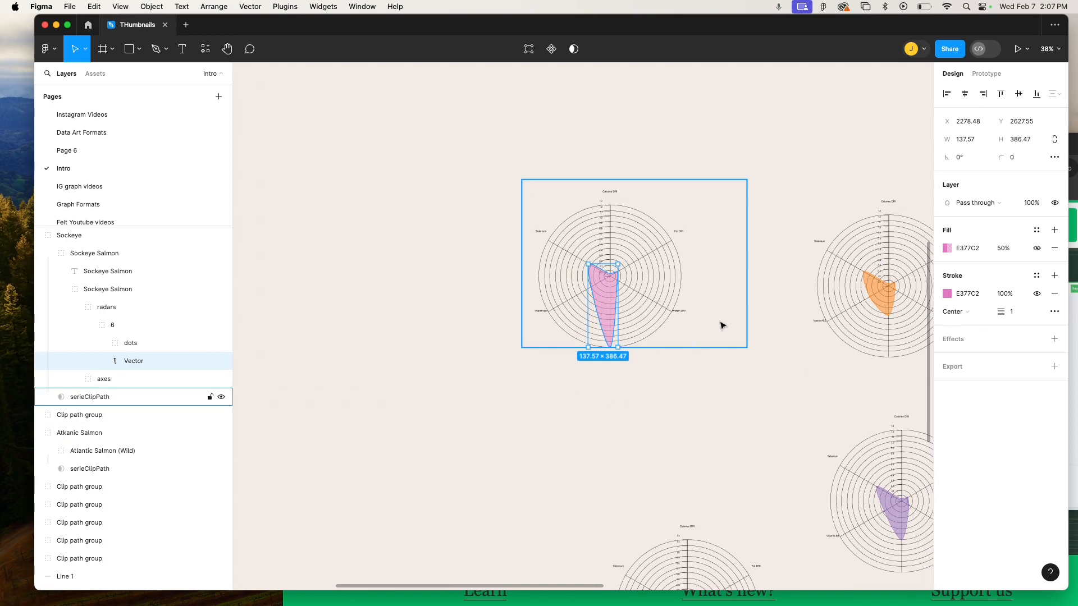
Recolour the Sockeye radar shape's stroke to red DE323C and its fill to D50909
{"action": "scroll", "coordinate": [723, 326], "scroll_direction": "right", "scroll_amount": 3}
{"action": "left_click", "coordinate": [947, 294]}
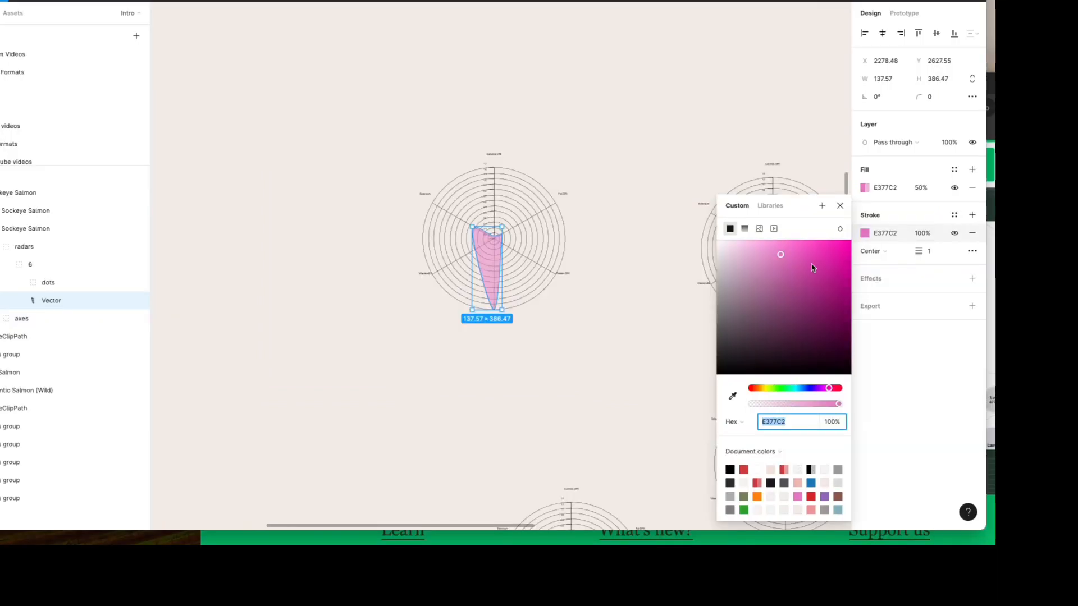
{"action": "left_click_drag", "start_coordinate": [830, 391], "coordinate": [838, 388]}
{"action": "left_click", "coordinate": [821, 258]}
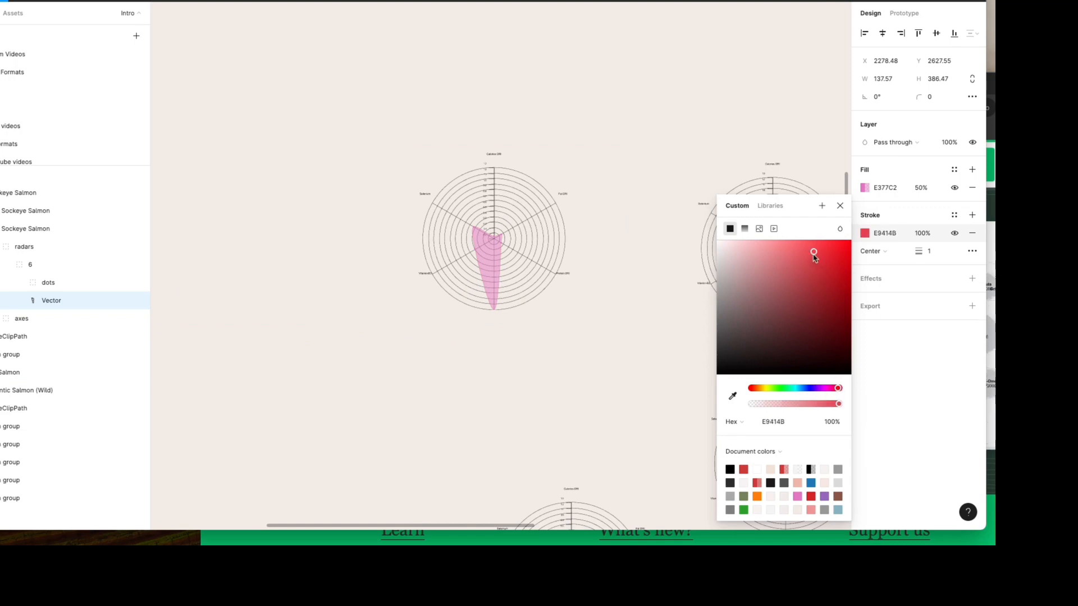
{"action": "left_click", "coordinate": [865, 187]}
{"action": "type", "text": "D50909"}
{"action": "key", "text": "Return"}
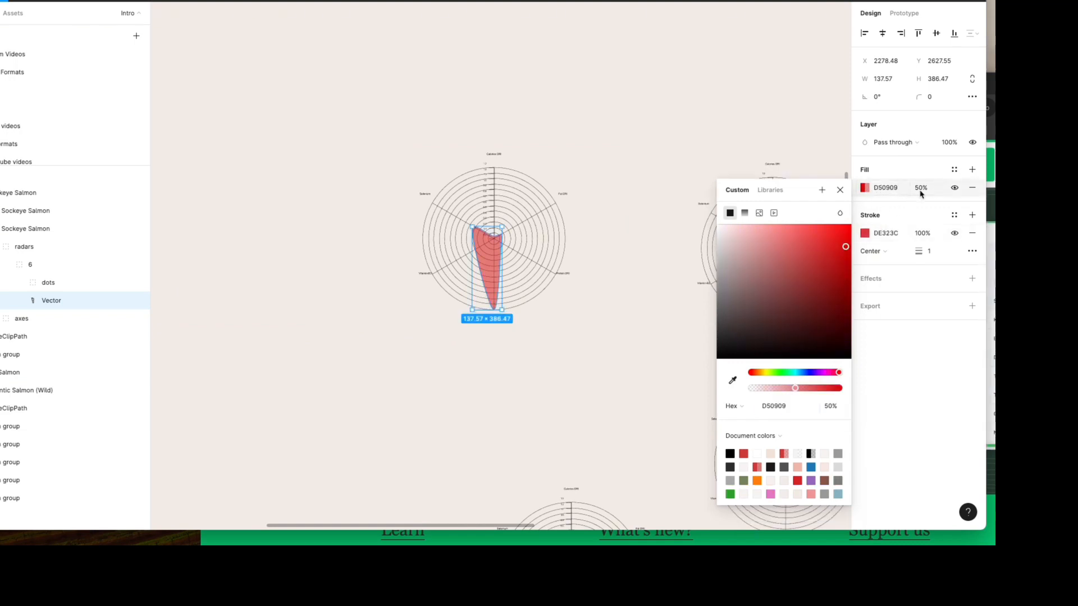
Set the Sockeye shape's stroke weight to 10 and its fill to D14141 at 62% opacity
{"action": "left_click", "coordinate": [929, 251]}
{"action": "type", "text": "10"}
{"action": "key", "text": "Return"}
{"action": "left_click_drag", "start_coordinate": [795, 388], "coordinate": [825, 391]}
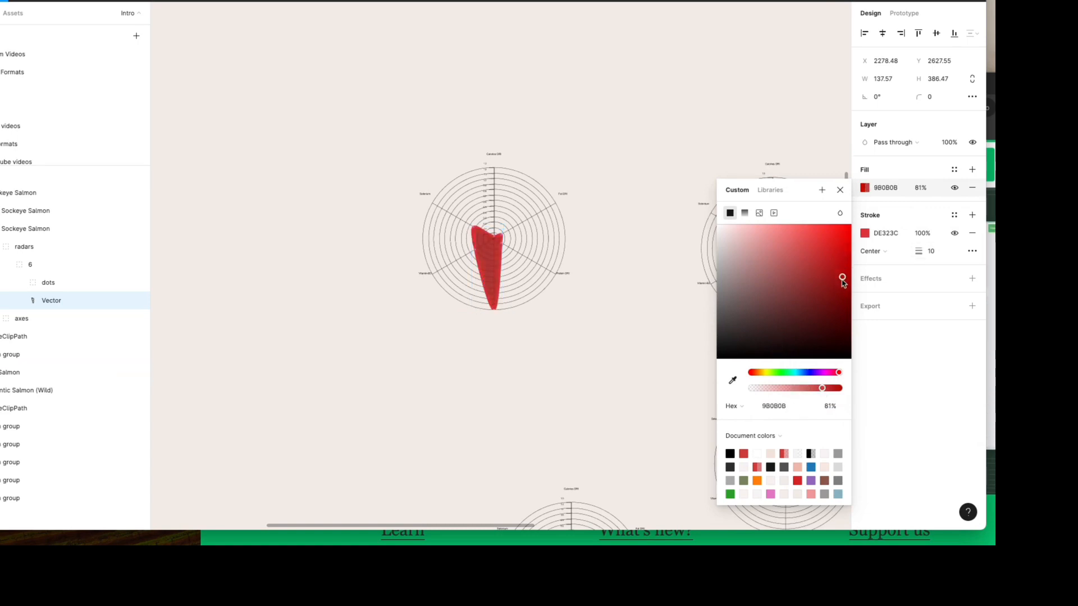
{"action": "left_click_drag", "start_coordinate": [838, 263], "coordinate": [819, 254]}
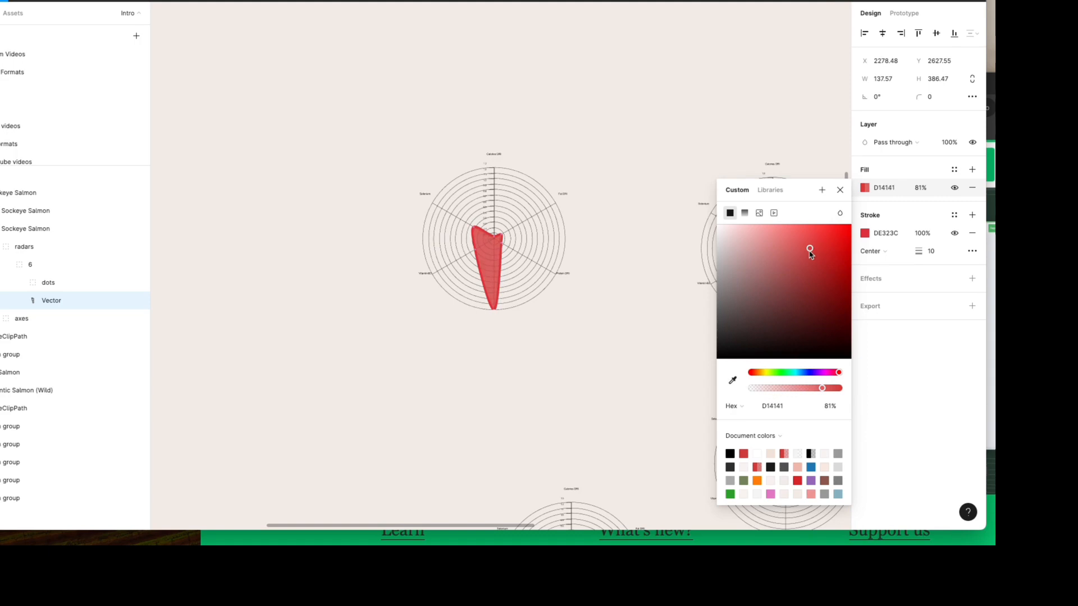
{"action": "left_click", "coordinate": [807, 390]}
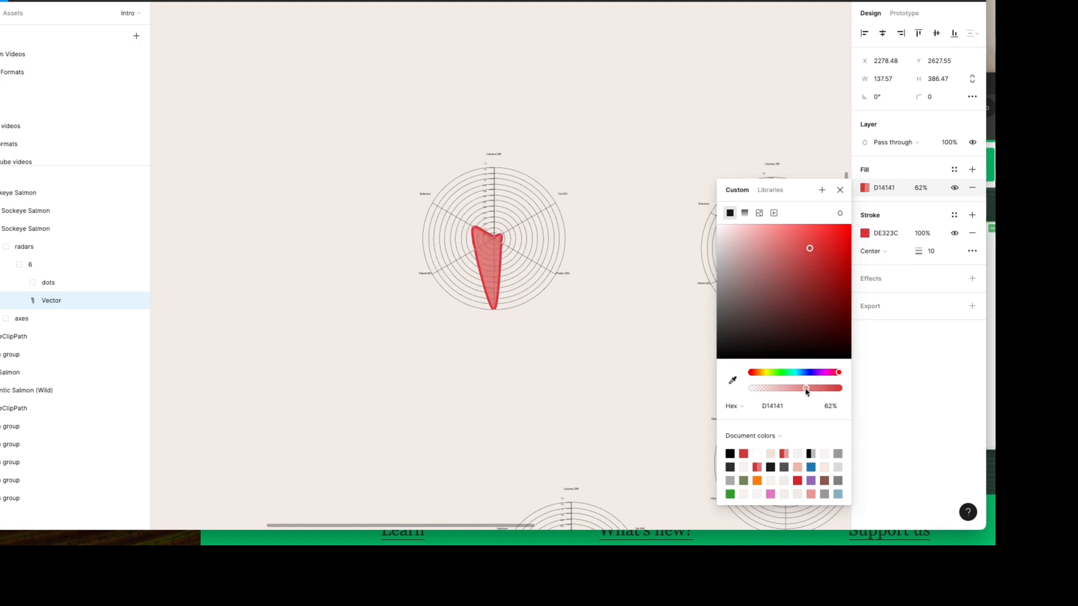
Darken the Sockeye shape's stroke to B9141E at weight 15 and recolour its data-point dots dark red
{"action": "left_click", "coordinate": [865, 233]}
{"action": "mouse_move", "coordinate": [837, 275]}
{"action": "left_mouse_down"}
{"action": "mouse_move", "coordinate": [830, 260]}
{"action": "mouse_move", "coordinate": [837, 277]}
{"action": "left_mouse_up"}
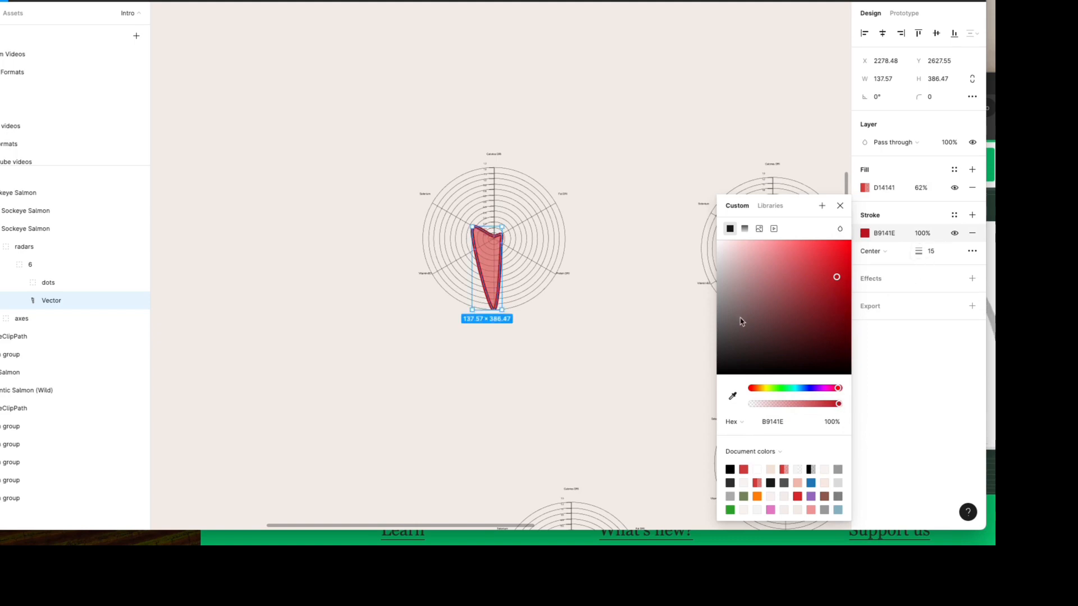
{"action": "left_click", "coordinate": [582, 327]}
{"action": "left_click", "coordinate": [504, 251]}
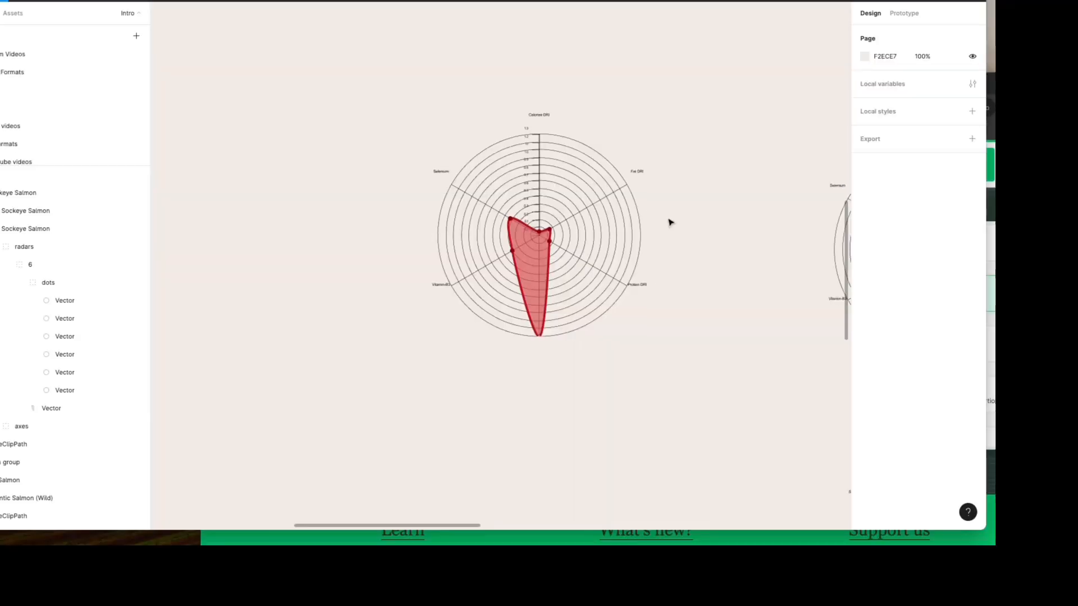
{"action": "scroll", "coordinate": [669, 221], "scroll_direction": "up", "scroll_amount": 5}
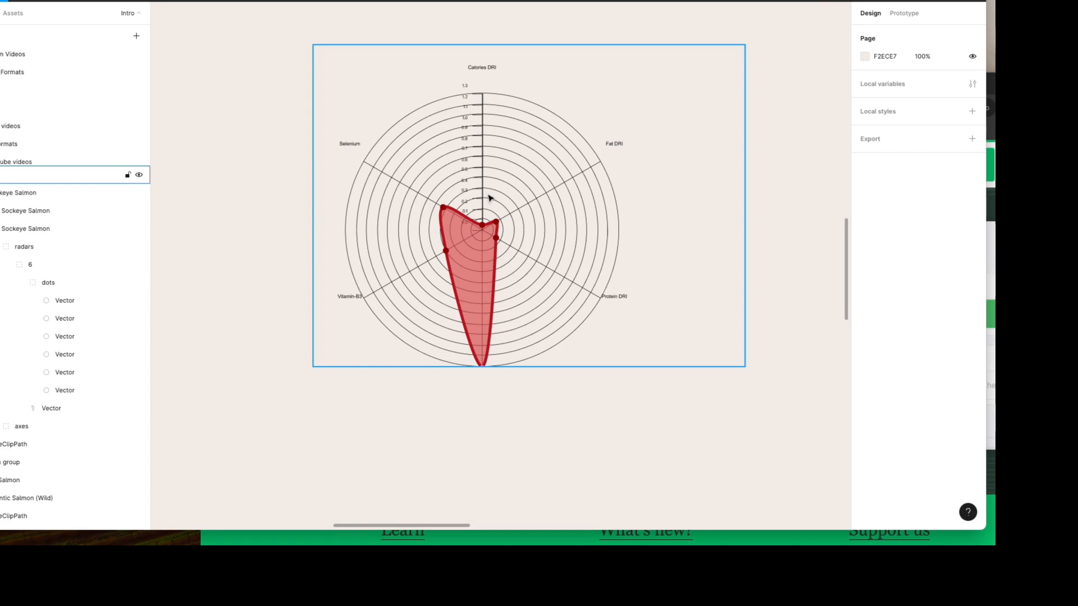
Select the Sockeye chart's axis labels and set their font size to 40
{"action": "left_click", "coordinate": [483, 67]}
{"action": "left_click", "coordinate": [614, 145]}
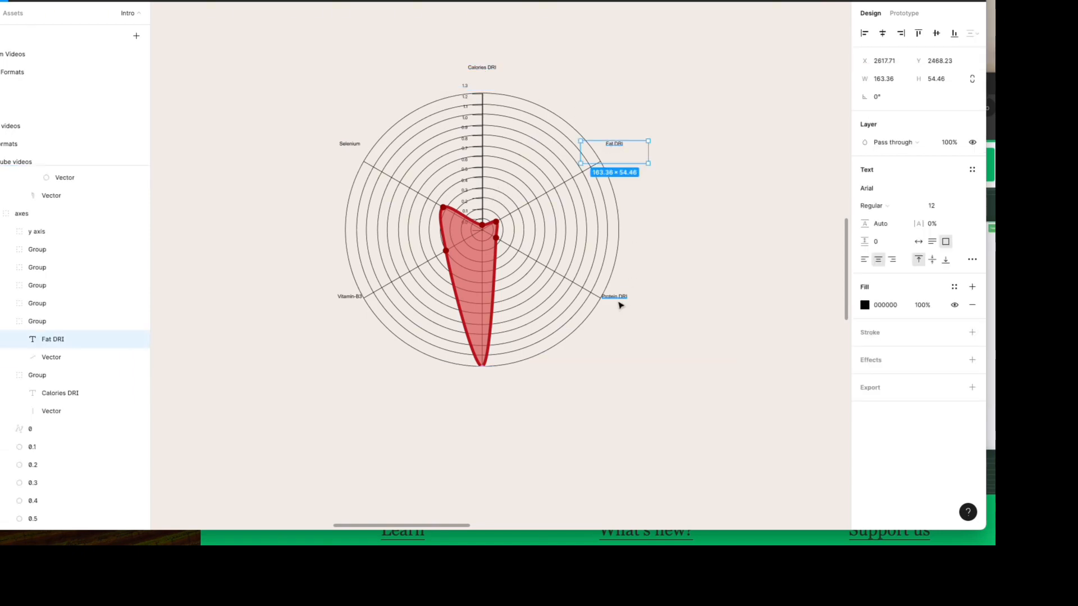
{"action": "left_click", "coordinate": [934, 235]}
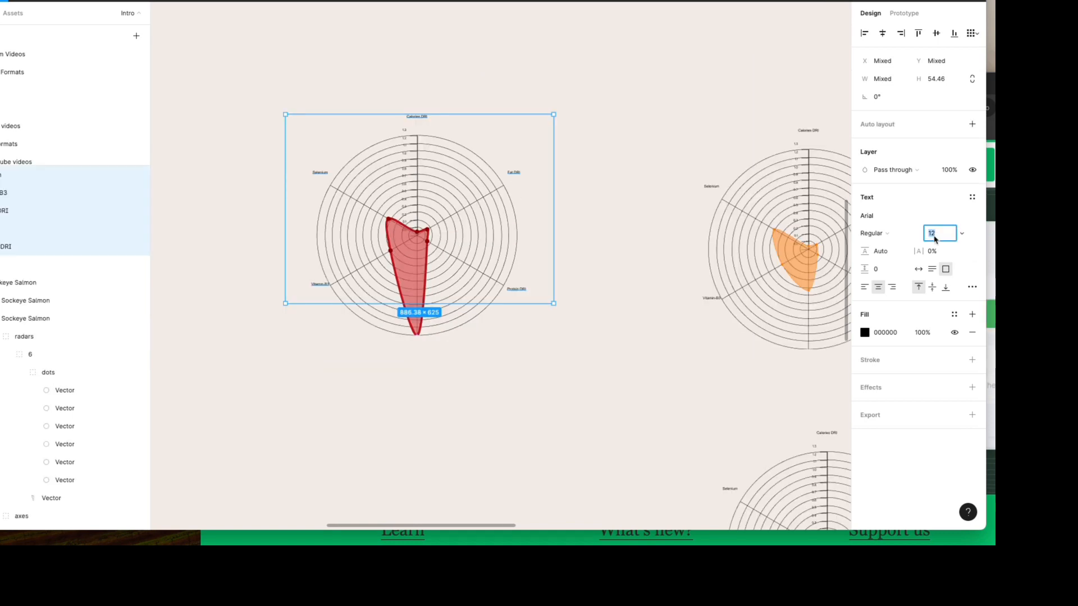
{"action": "type", "text": "30"}
{"action": "key", "text": "Return"}
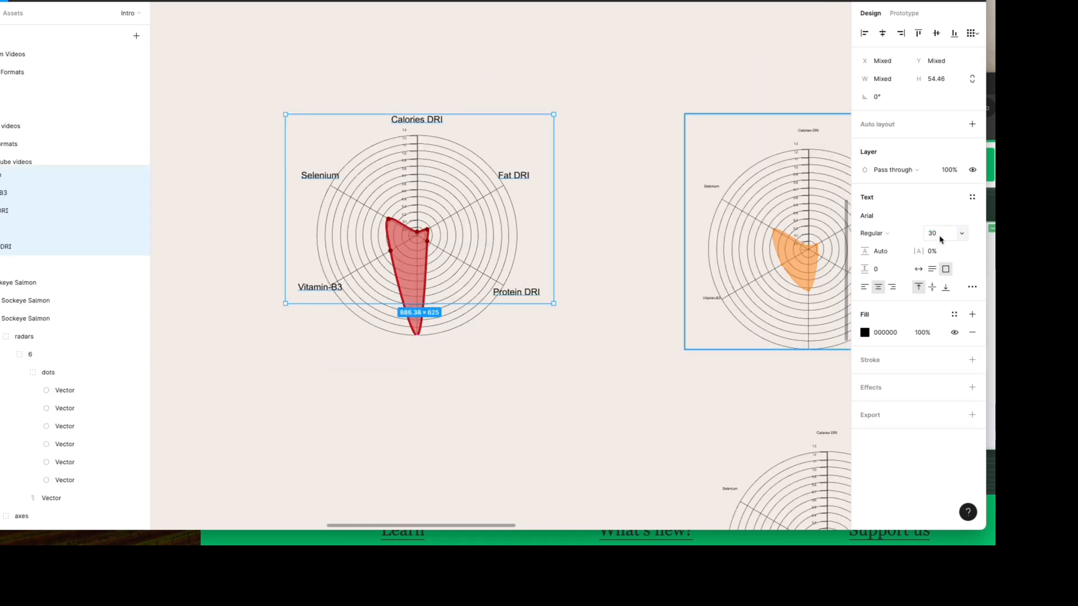
{"action": "type", "text": "40"}
{"action": "key", "text": "Return"}
Change the font of the Sockeye chart's axis labels to Neucha
{"action": "left_click", "coordinate": [883, 237]}
{"action": "left_click", "coordinate": [865, 215]}
{"action": "left_click", "coordinate": [865, 216]}
{"action": "type", "text": "neuch"}
{"action": "left_click", "coordinate": [469, 227]}
{"action": "left_click", "coordinate": [518, 177]}
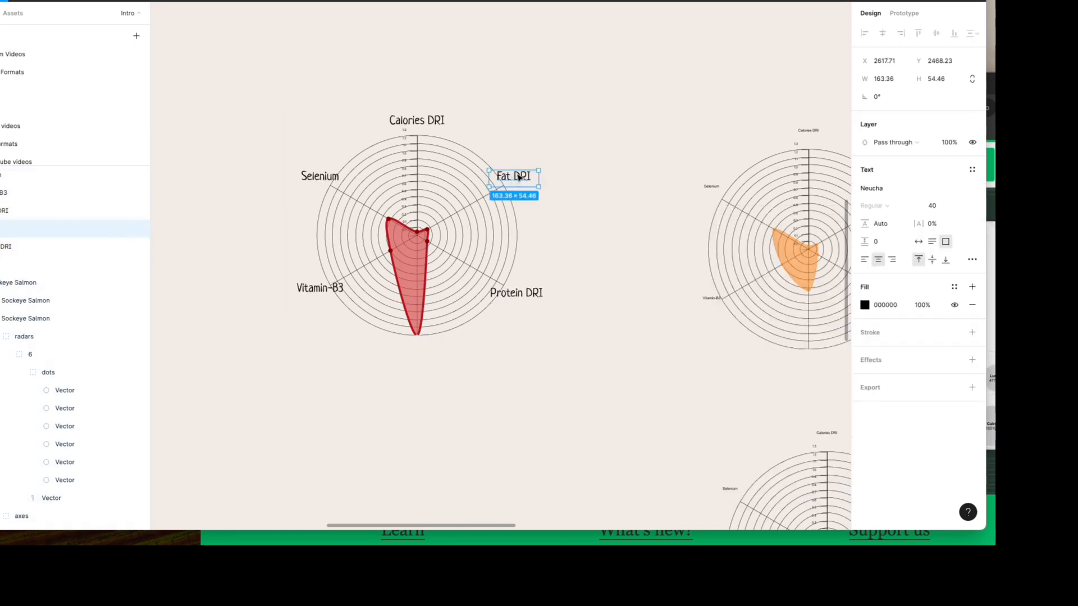
Place a copy of the text "Percentage of Daily Recommended Value met by an 100g serving" above the Sockeye chart, about 1246 wide
{"action": "left_click", "coordinate": [561, 224]}
{"action": "scroll", "coordinate": [539, 236], "scroll_direction": "down", "scroll_amount": 3}
{"action": "scroll", "coordinate": [432, 130], "scroll_direction": "up", "scroll_amount": 3}
{"action": "scroll", "coordinate": [424, 139], "scroll_direction": "down", "scroll_amount": 3}
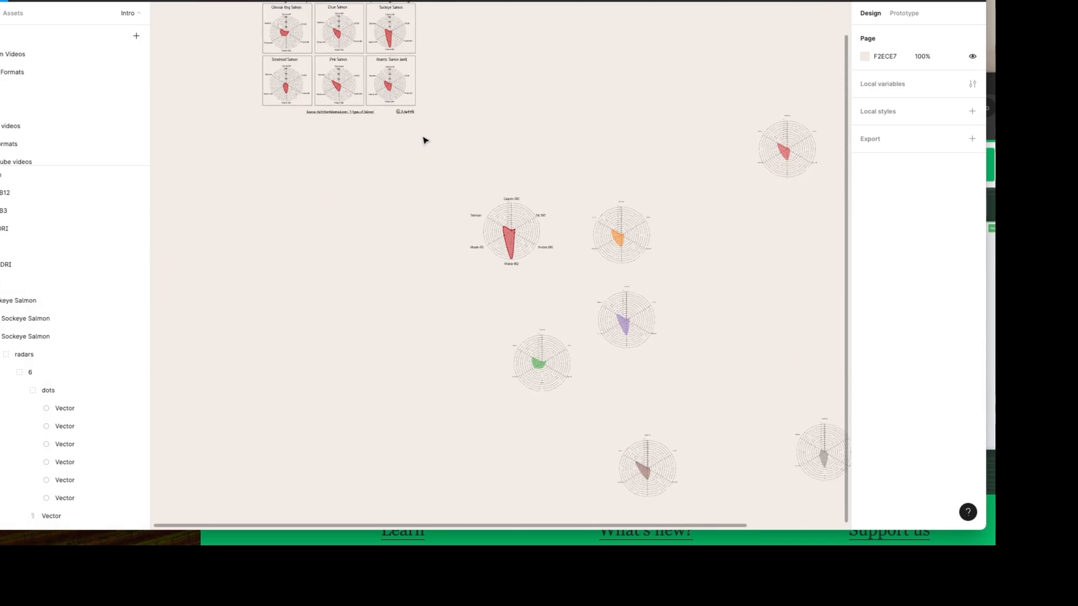
{"action": "scroll", "coordinate": [424, 139], "scroll_direction": "up", "scroll_amount": 3}
{"action": "scroll", "coordinate": [499, 297], "scroll_direction": "up", "scroll_amount": 5}
{"action": "left_click", "coordinate": [543, 241]}
{"action": "left_click_drag", "start_coordinate": [544, 242], "coordinate": [554, 225]}
{"action": "left_click_drag", "start_coordinate": [711, 225], "coordinate": [596, 224]}
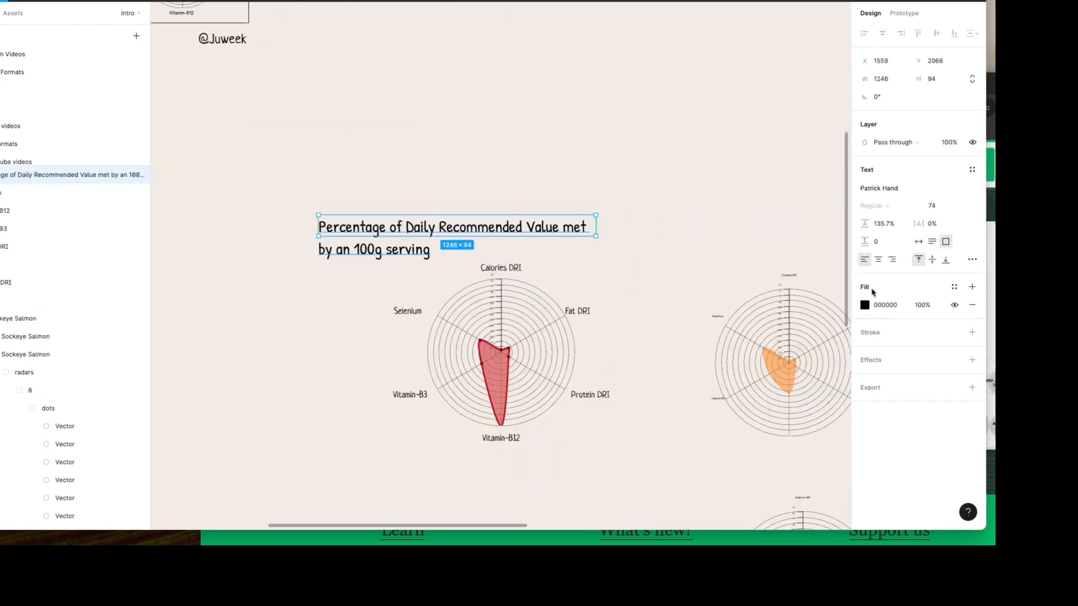
Tighten the copied text's line height to 89% and narrow its box to about 929
{"action": "left_click_drag", "start_coordinate": [865, 223], "coordinate": [812, 225]}
{"action": "left_click_drag", "start_coordinate": [559, 231], "coordinate": [619, 235]}
{"action": "left_click_drag", "start_coordinate": [656, 233], "coordinate": [585, 232]}
Duplicate the text directly above itself and change the copy's wording to "Sockeye Salmon Nutritional Chart"
{"action": "left_click_drag", "start_coordinate": [507, 229], "coordinate": [507, 202]}
{"action": "double_click", "coordinate": [507, 202]}
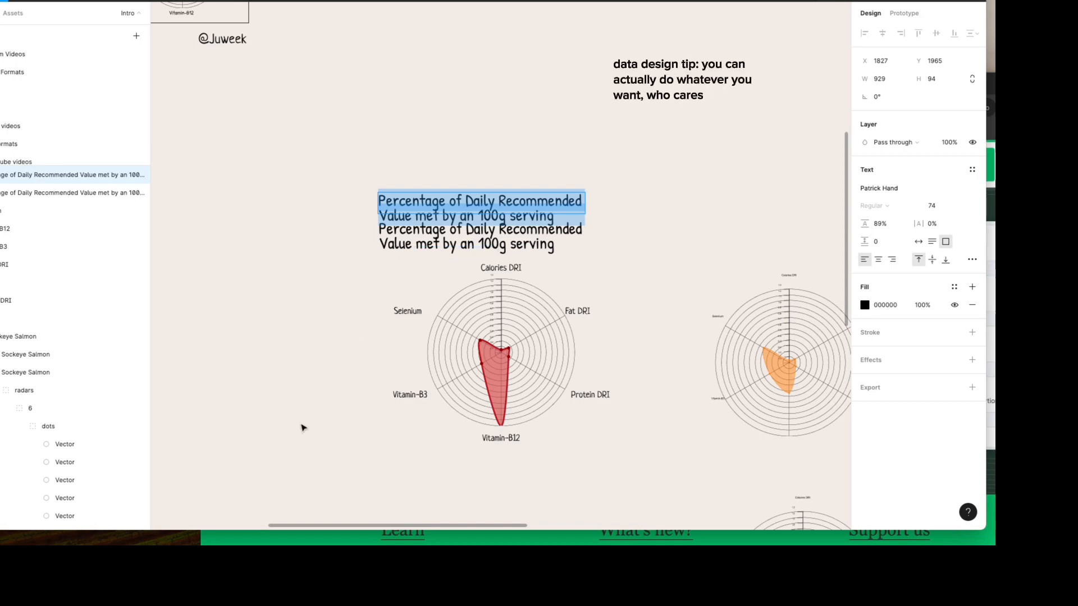
{"action": "type", "text": "Sockeye Salmon"}
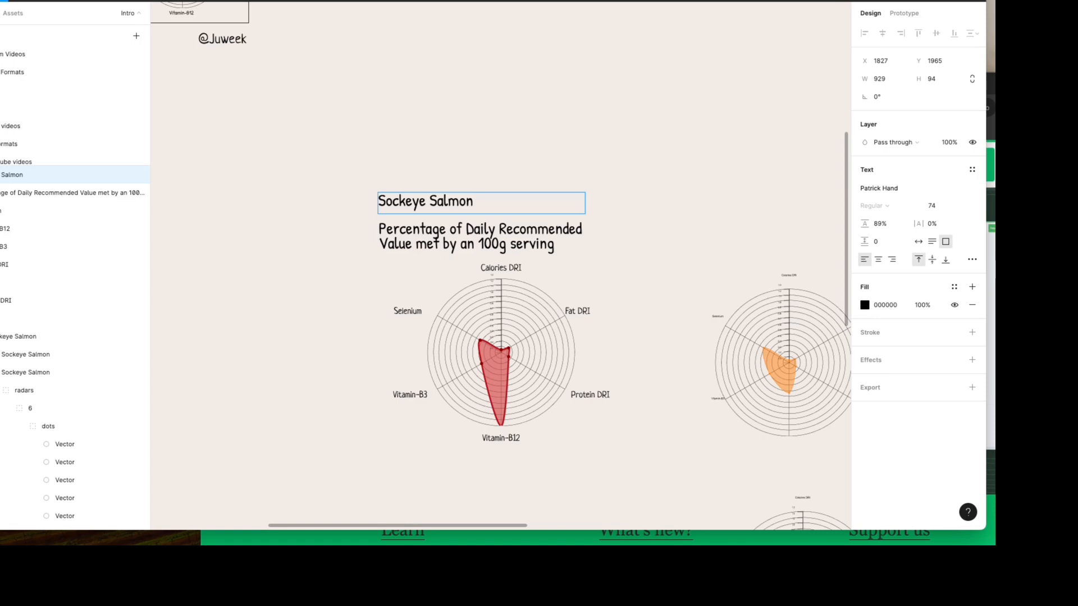
{"action": "type", "text": "Nutritional Chart"}
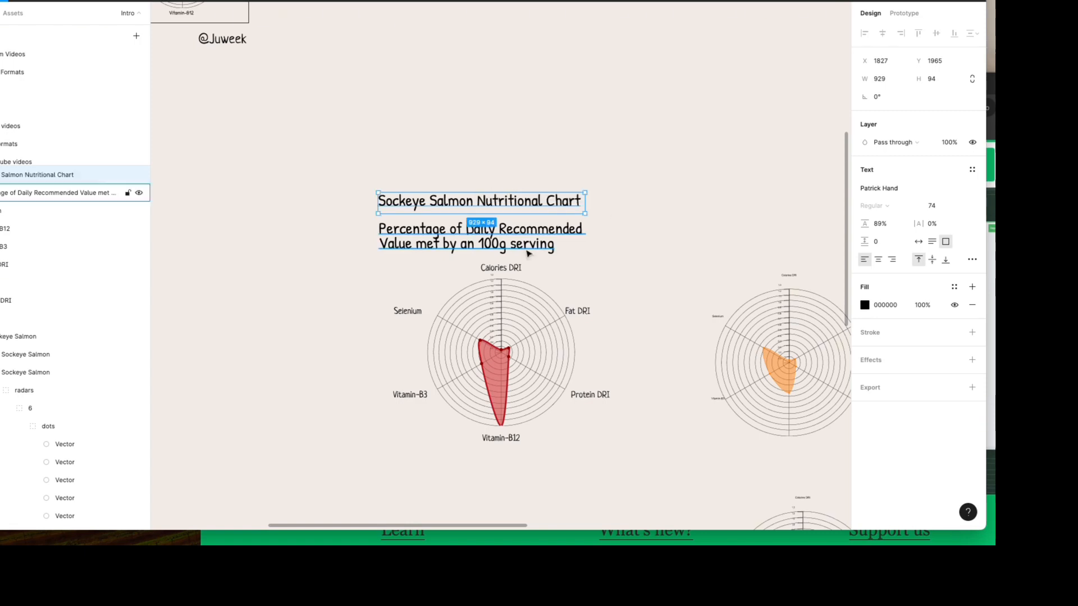
Reduce the subtitle's font size to 62 and open its fill colour settings
{"action": "left_click", "coordinate": [426, 236]}
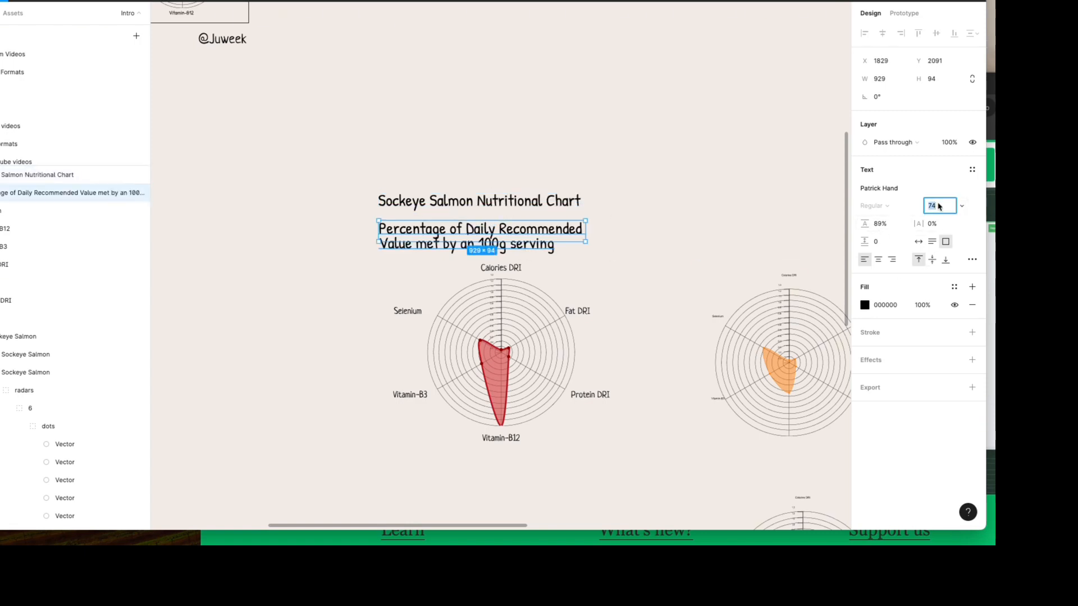
{"action": "type", "text": "62"}
{"action": "key", "text": "Return"}
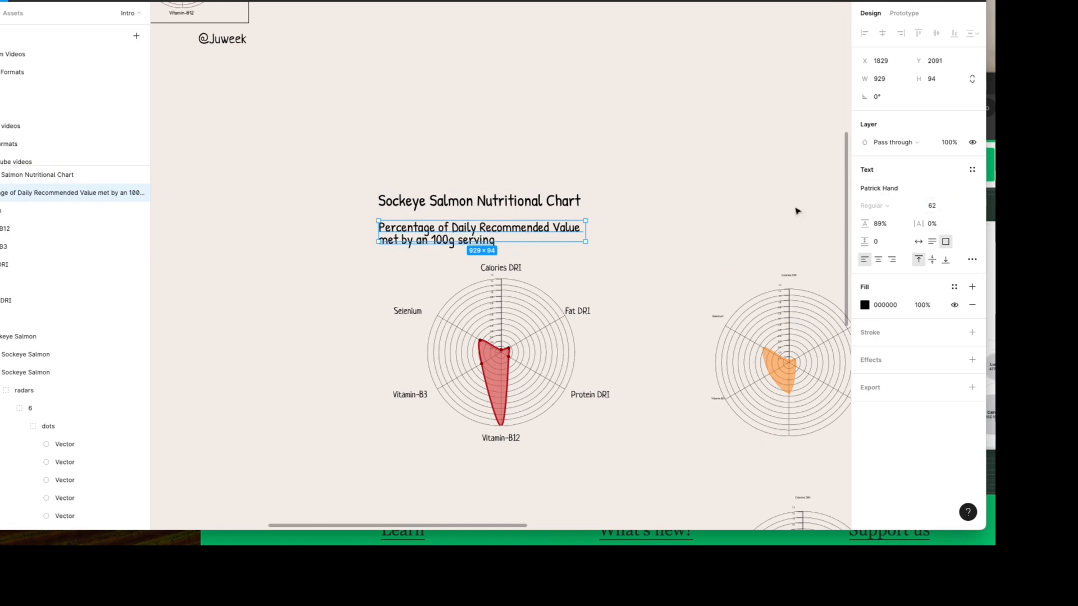
{"action": "left_click", "coordinate": [865, 304]}
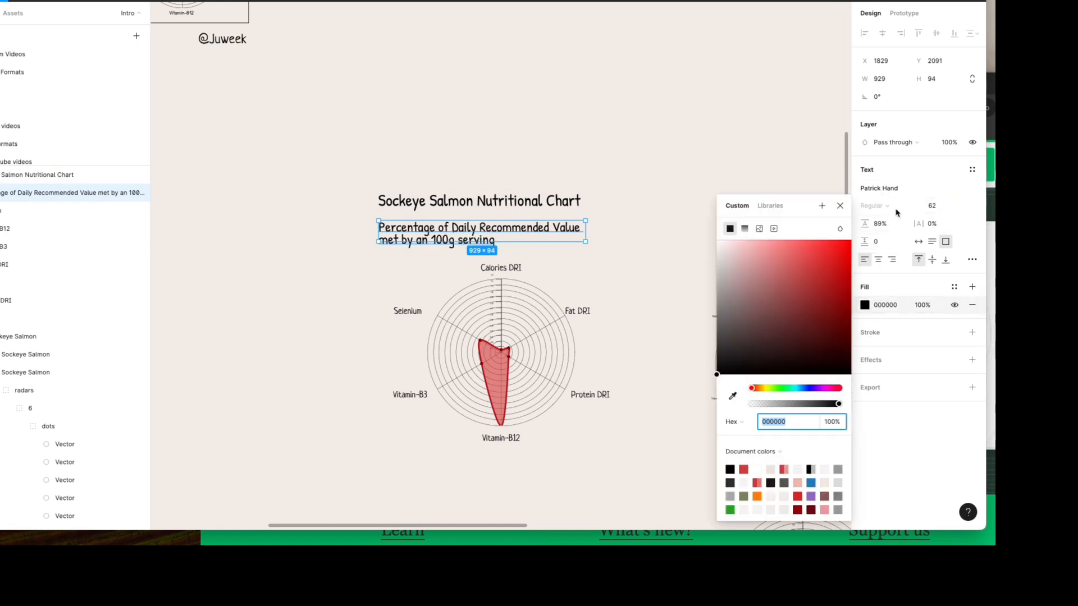
Draw a rectangle around the title and Sockeye chart with no fill and a stroke weight of 4, and lock it
{"action": "left_click", "coordinate": [367, 168]}
{"action": "mouse_move", "coordinate": [350, 157]}
{"action": "left_mouse_down"}
{"action": "mouse_move", "coordinate": [619, 382]}
{"action": "mouse_move", "coordinate": [636, 467]}
{"action": "left_mouse_up"}
{"action": "left_click", "coordinate": [972, 188]}
{"action": "left_click", "coordinate": [972, 197]}
{"action": "left_click", "coordinate": [930, 233]}
{"action": "type", "text": "4"}
{"action": "key", "text": "super+shift+l"}
Group the Sockeye radar chart together with its axis labels inside the border
{"action": "left_click", "coordinate": [541, 135]}
{"action": "scroll", "coordinate": [460, 180], "scroll_direction": "right", "scroll_amount": 1}
{"action": "left_click_drag", "start_coordinate": [284, 226], "coordinate": [627, 450]}
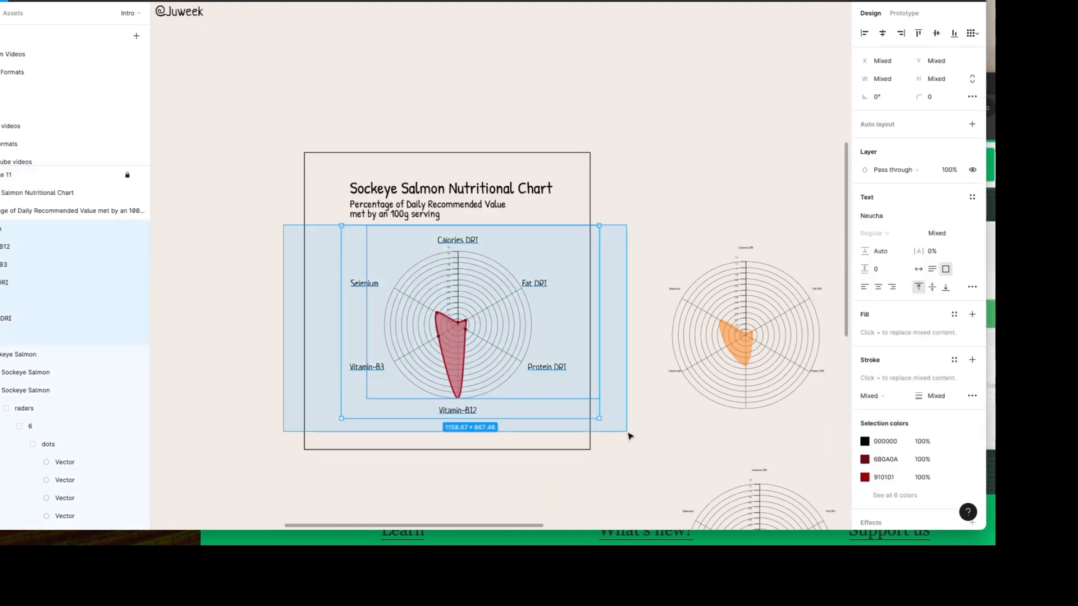
{"action": "key", "text": "super+g"}
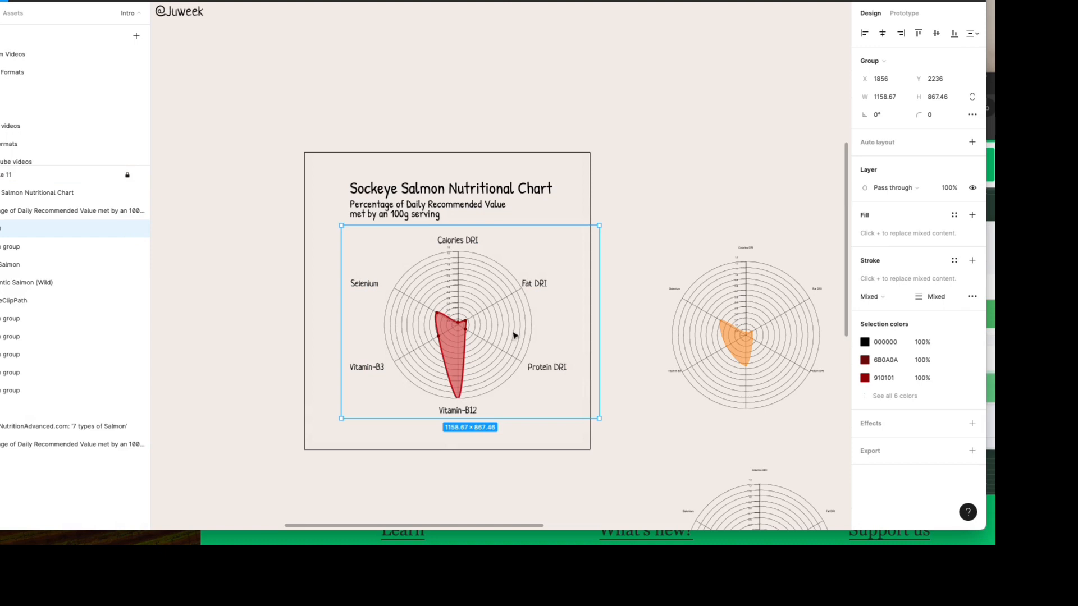